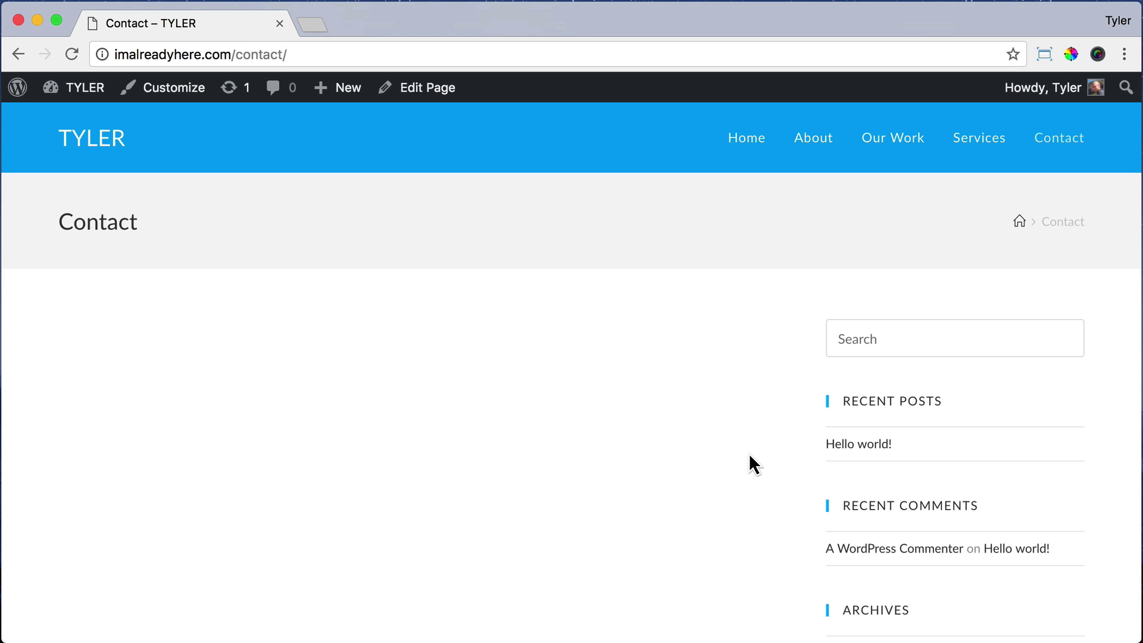
Step: Set the Contact page's OceanWP layout to 100% Full Width, disable its title, and update it
{"action": "left_click", "coordinate": [432, 92]}
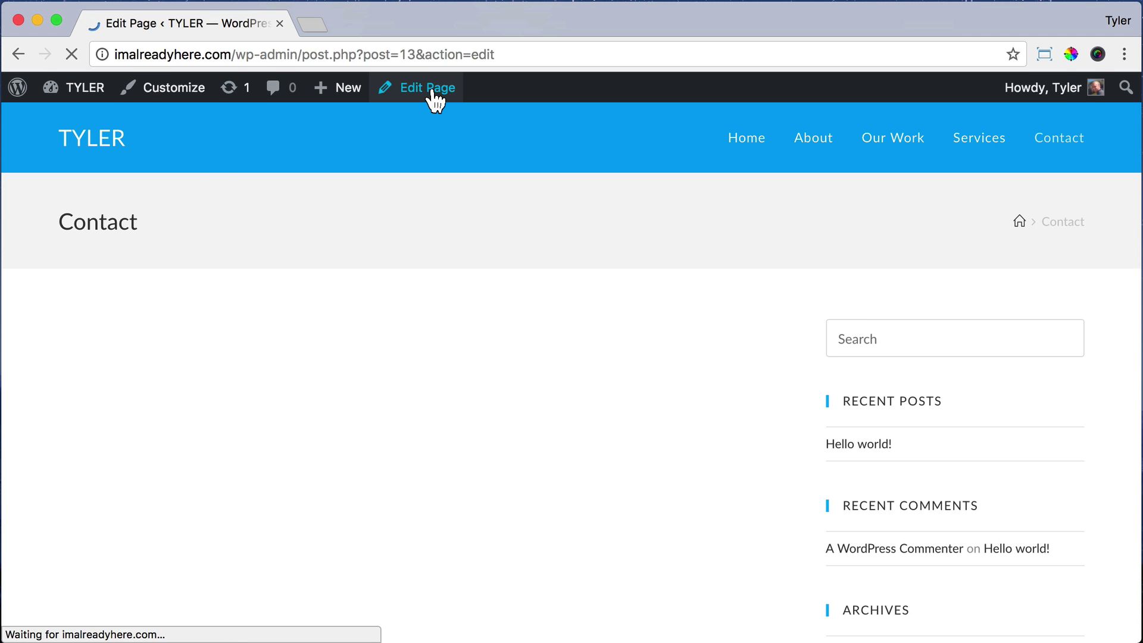
{"action": "scroll", "coordinate": [641, 375], "scroll_direction": "down", "scroll_amount": 10}
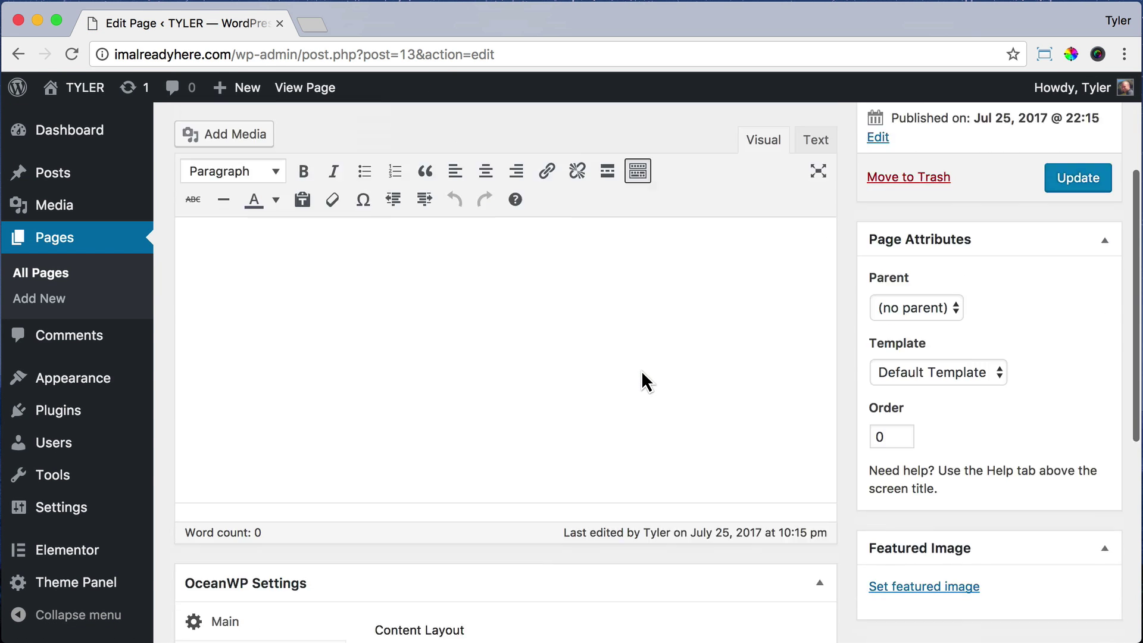
{"action": "left_click", "coordinate": [773, 396]}
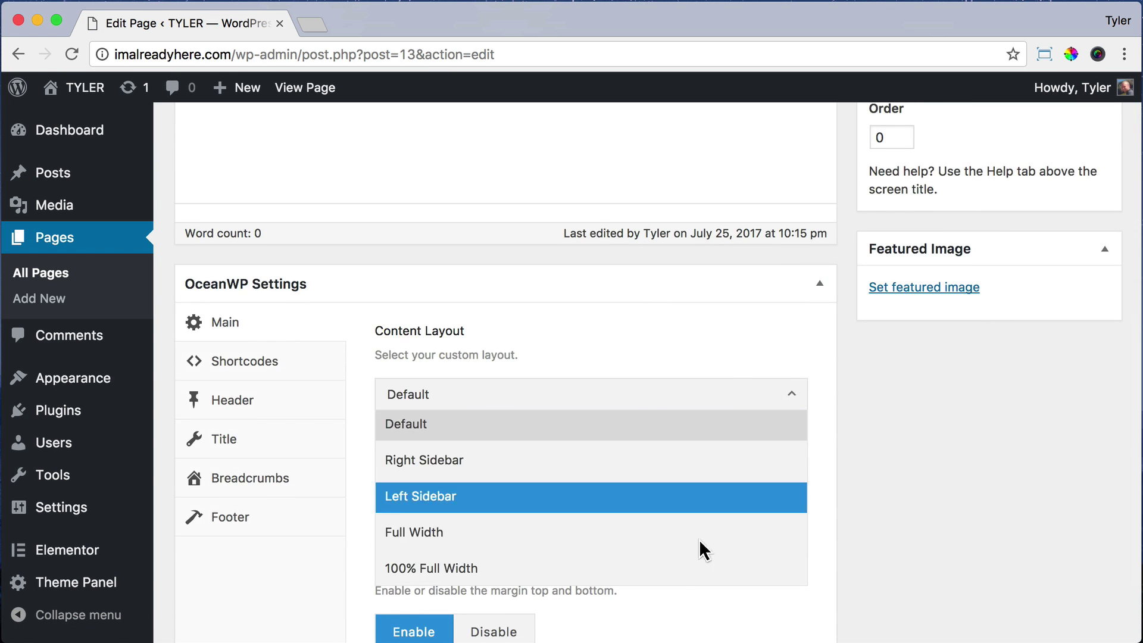
{"action": "left_click", "coordinate": [676, 569]}
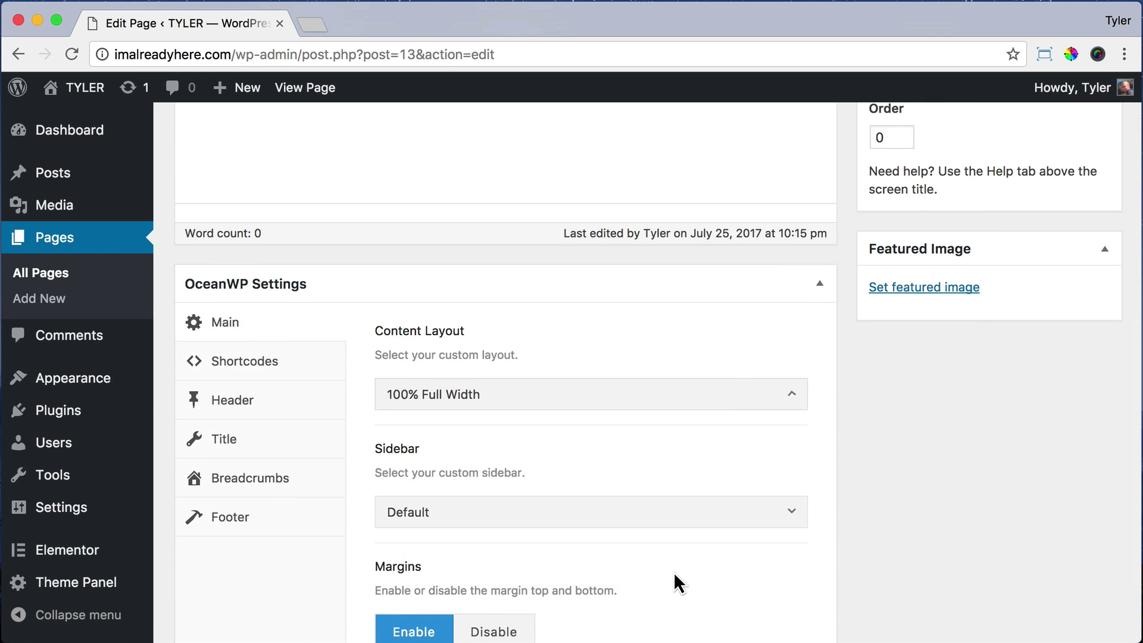
{"action": "left_click", "coordinate": [341, 439]}
{"action": "left_click", "coordinate": [575, 396]}
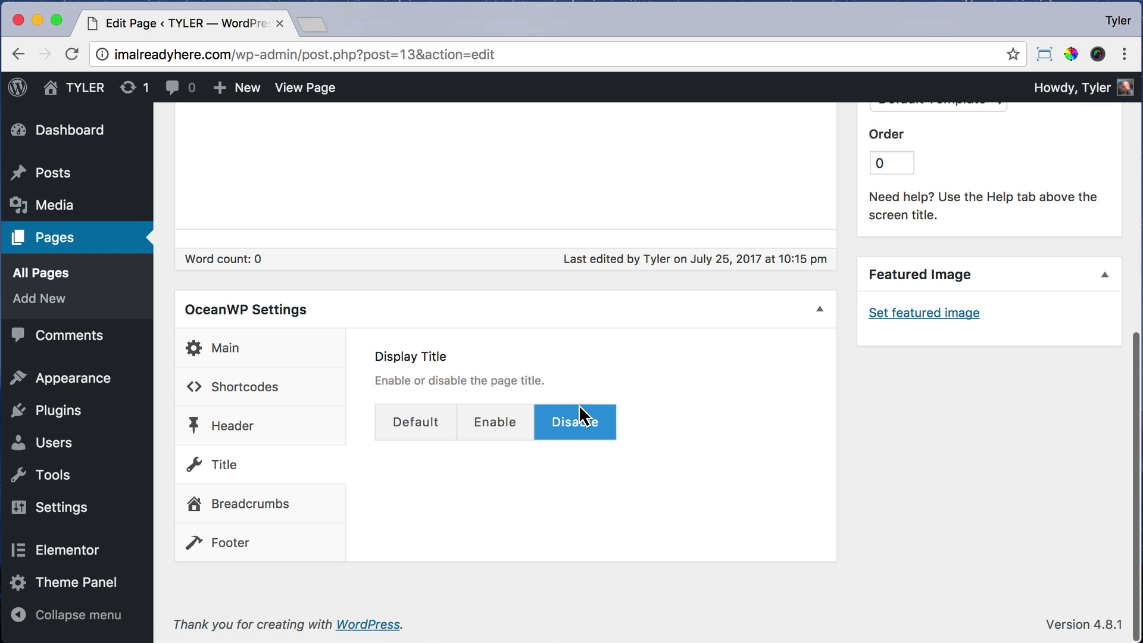
{"action": "scroll", "coordinate": [579, 409], "scroll_direction": "up", "scroll_amount": 5}
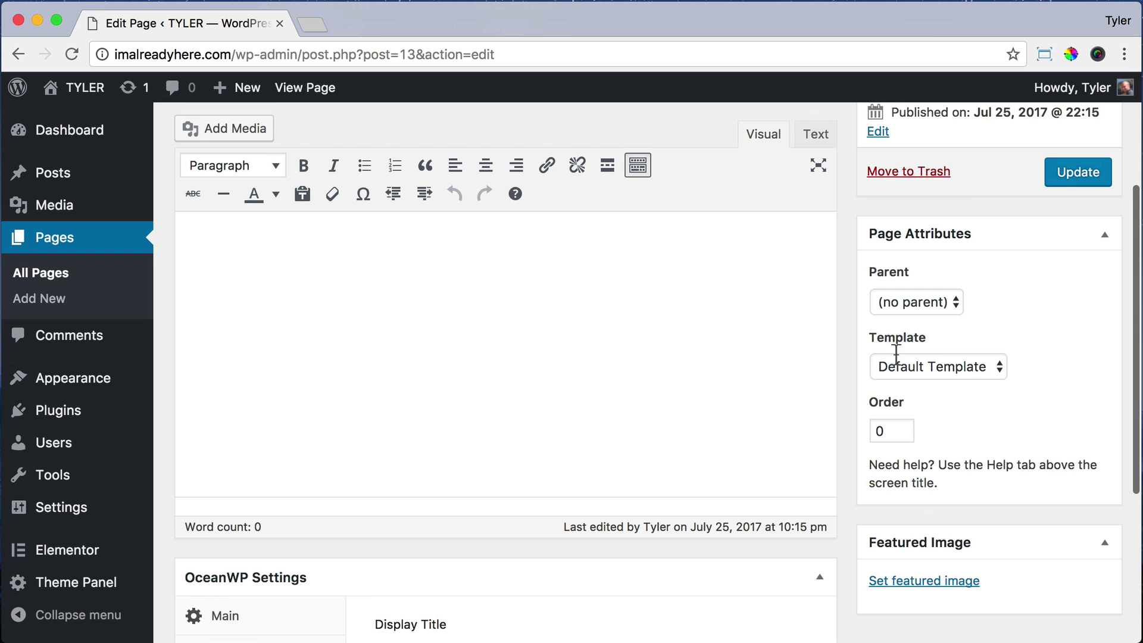
{"action": "left_click", "coordinate": [1076, 178]}
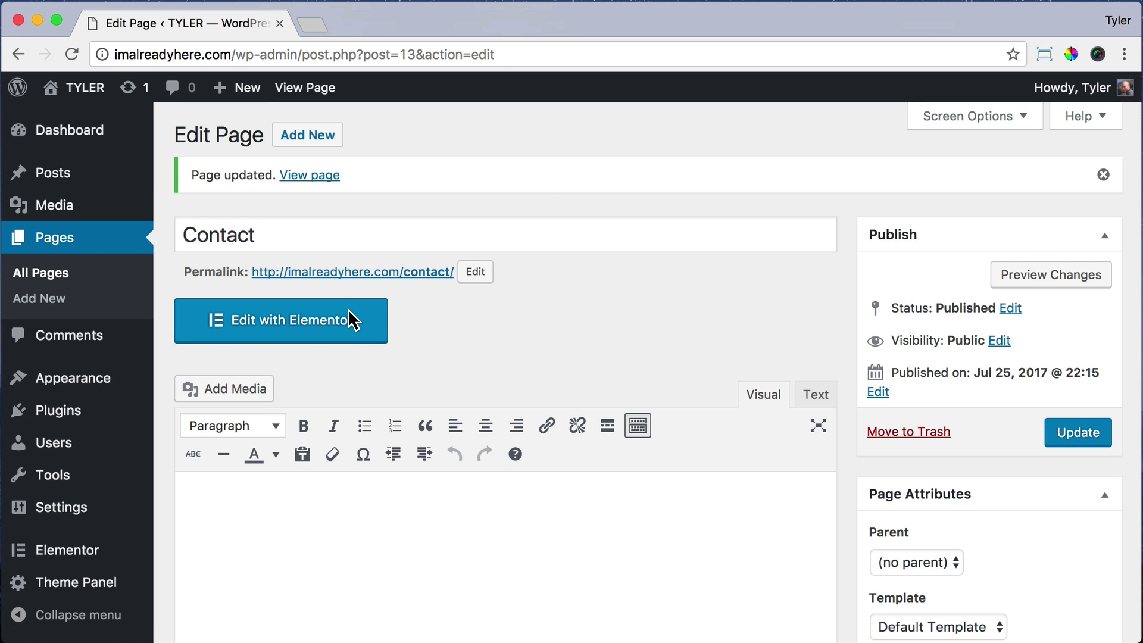
Step: Open the Contact page in Elementor and add a single-column section
{"action": "left_click", "coordinate": [350, 314]}
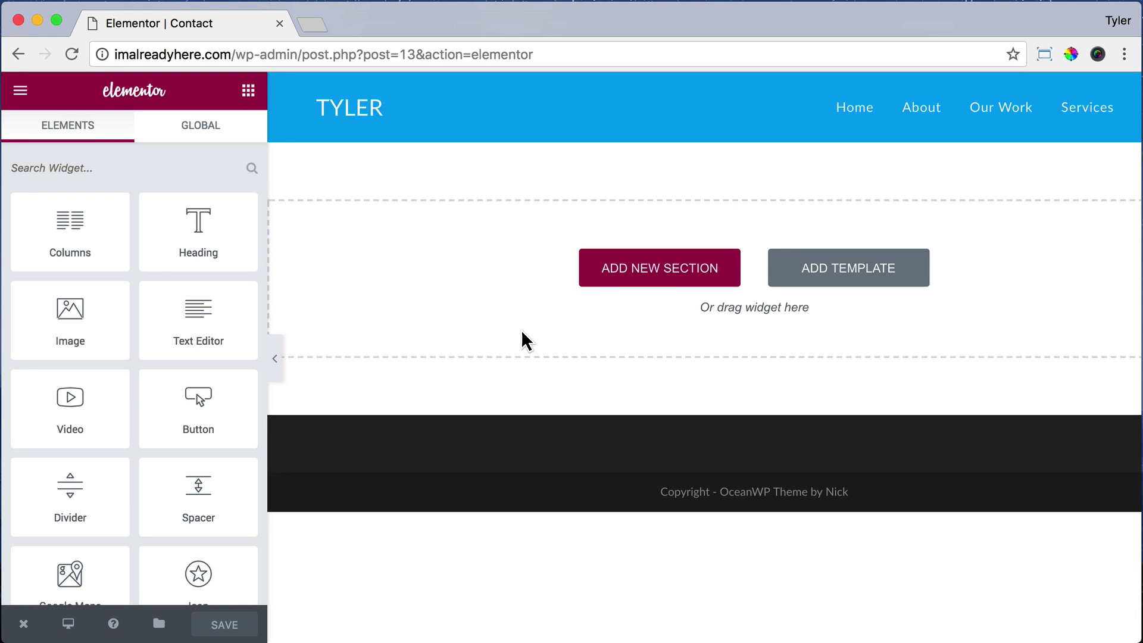
{"action": "left_click", "coordinate": [661, 269]}
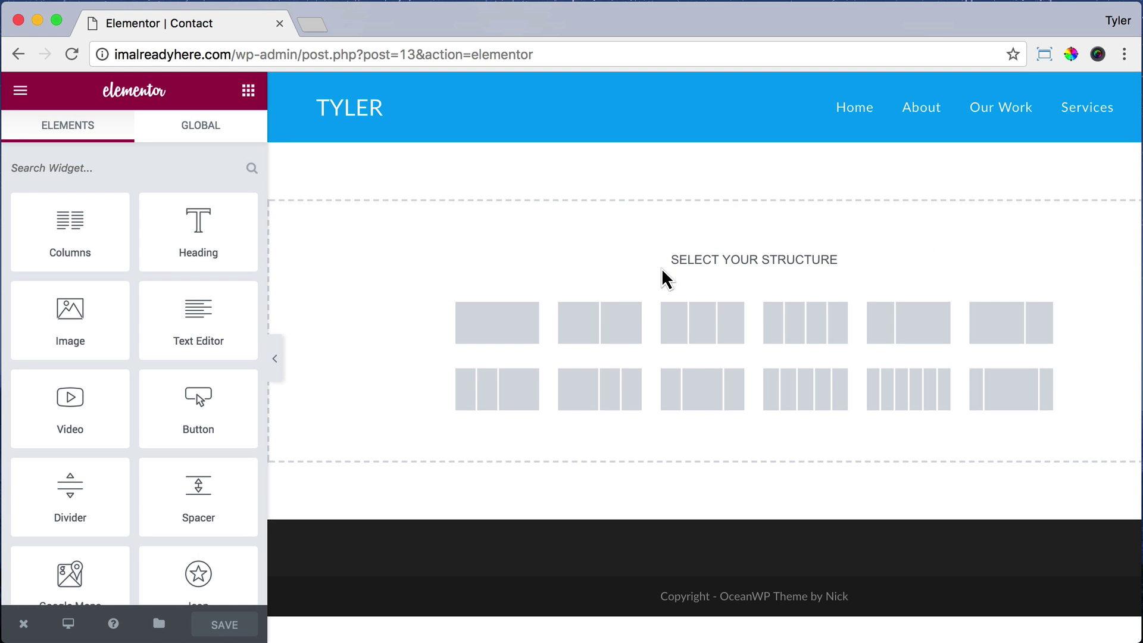
{"action": "left_click", "coordinate": [485, 327]}
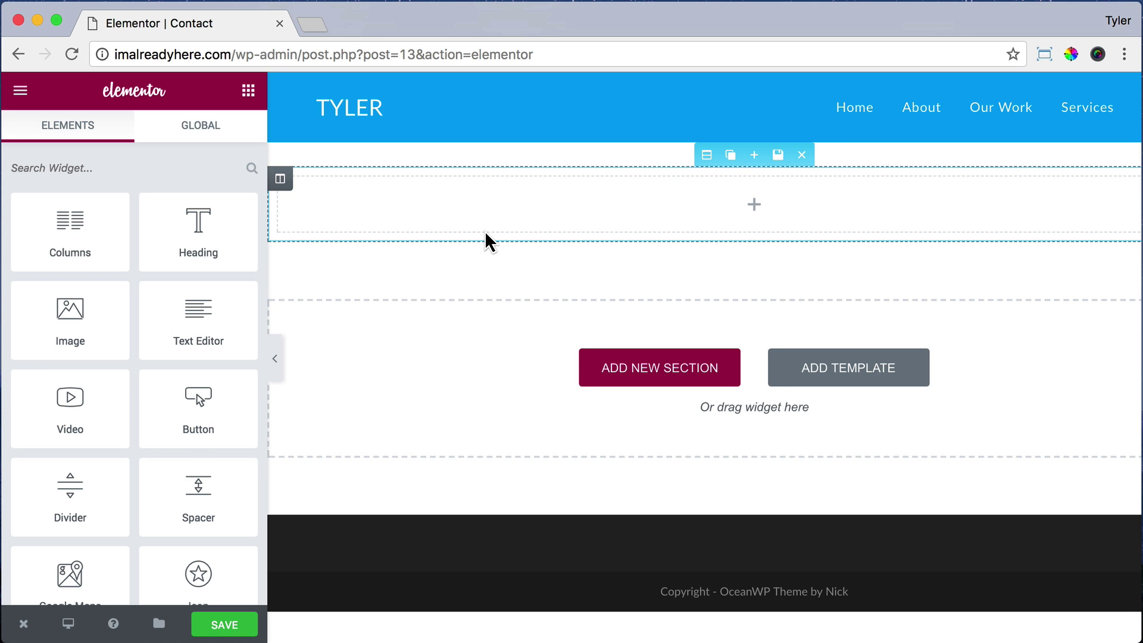
Step: Add a Google Maps widget and replace its London Eye address with the pasted Malibu address
{"action": "scroll", "coordinate": [127, 345], "scroll_direction": "down", "scroll_amount": 3}
{"action": "left_click_drag", "start_coordinate": [109, 433], "coordinate": [635, 206]}
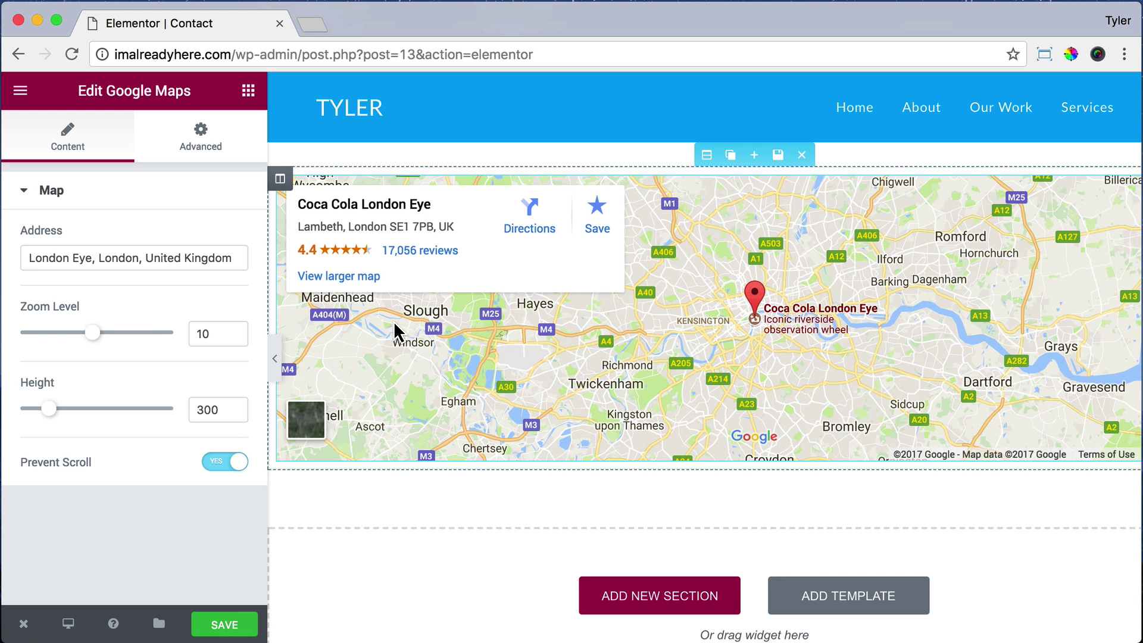
{"action": "triple_click", "coordinate": [162, 258]}
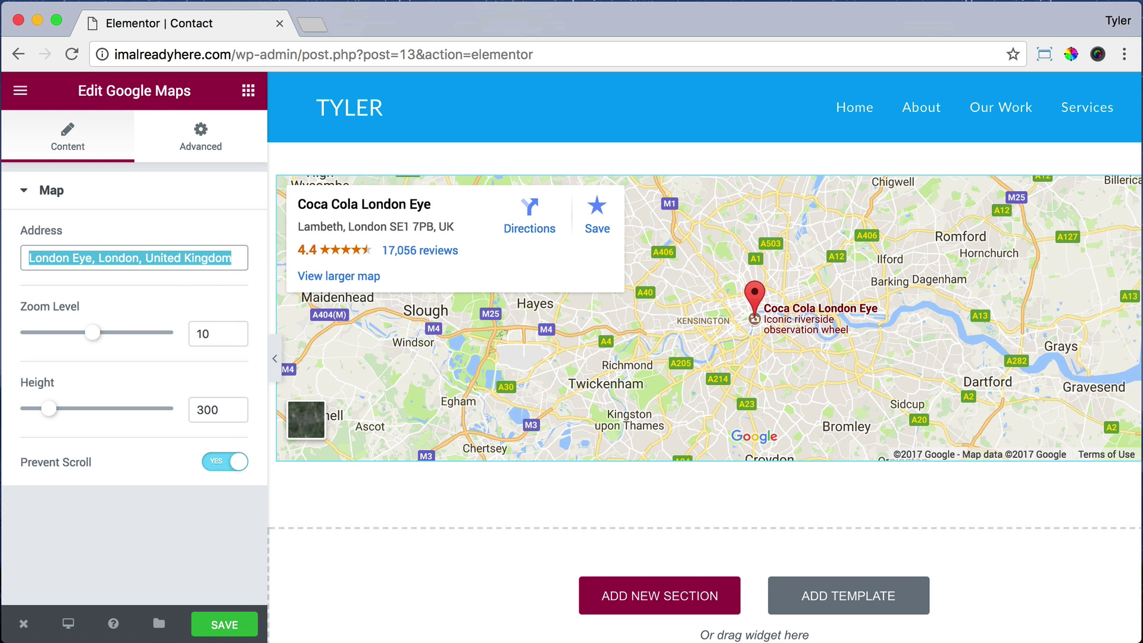
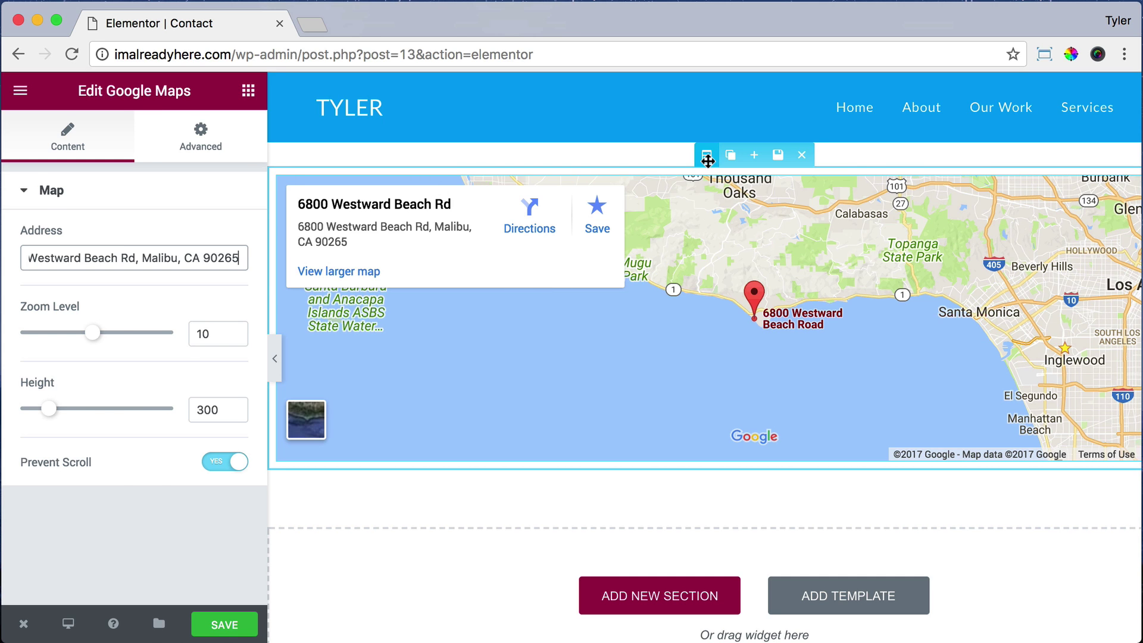
Step: Set the map section's Content Width to Full Width and Columns Gap to No Gap
{"action": "left_click", "coordinate": [707, 160]}
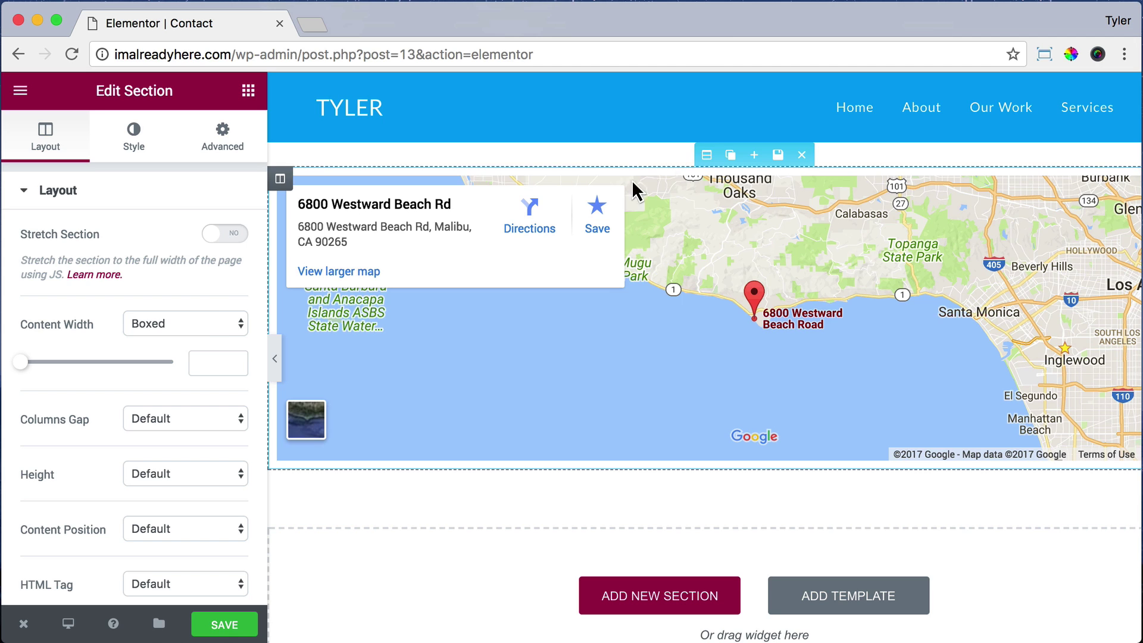
{"action": "left_click", "coordinate": [194, 327]}
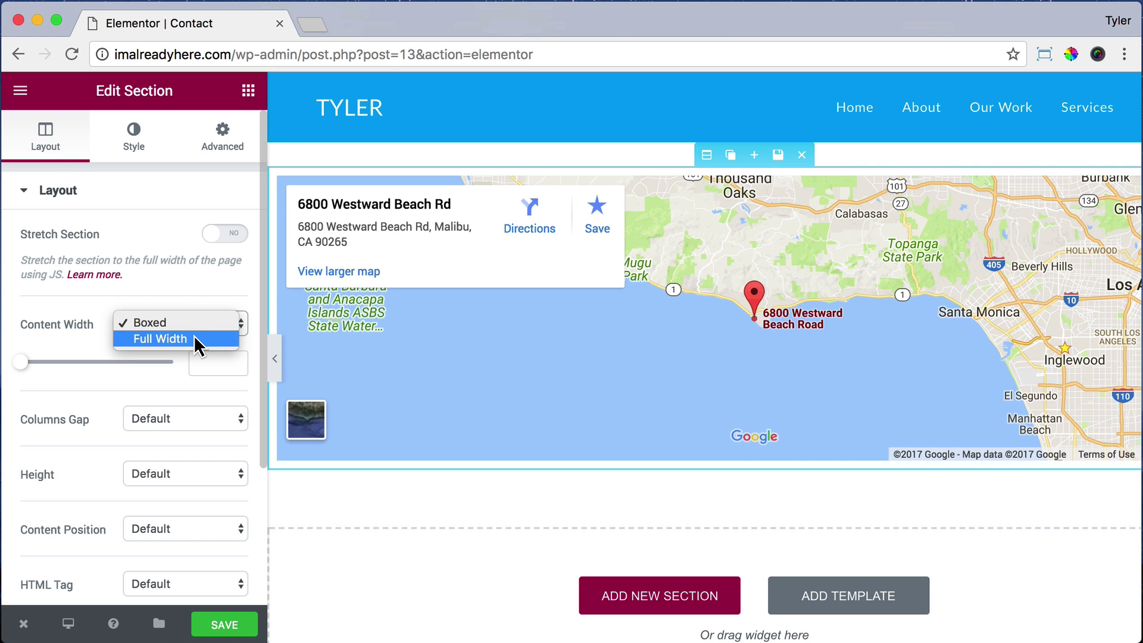
{"action": "left_click", "coordinate": [194, 344]}
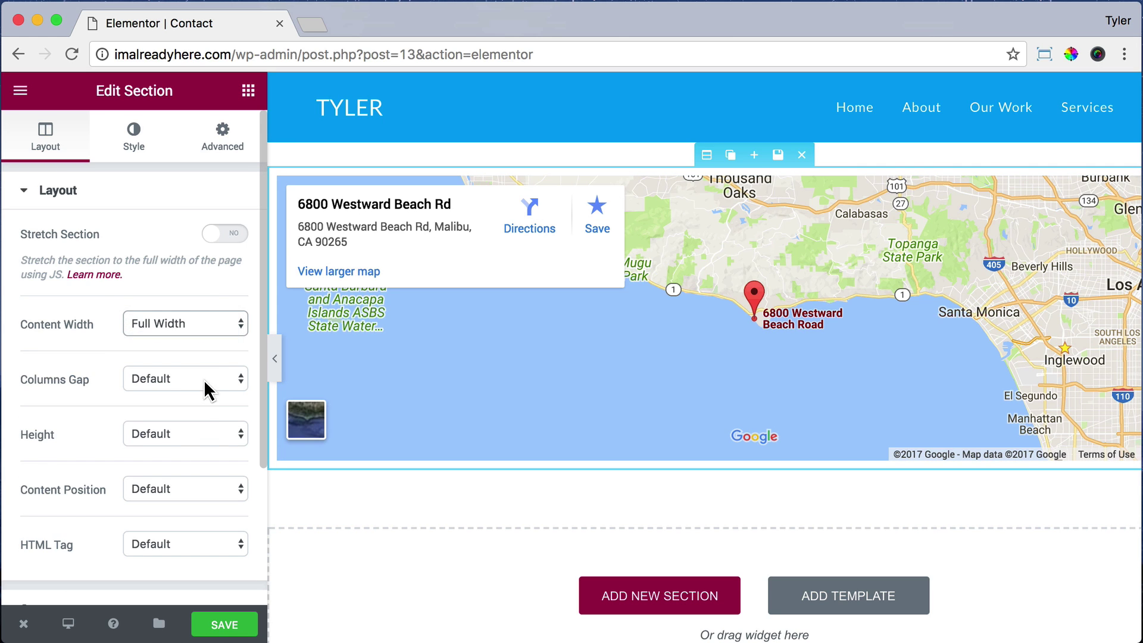
{"action": "left_click", "coordinate": [203, 382]}
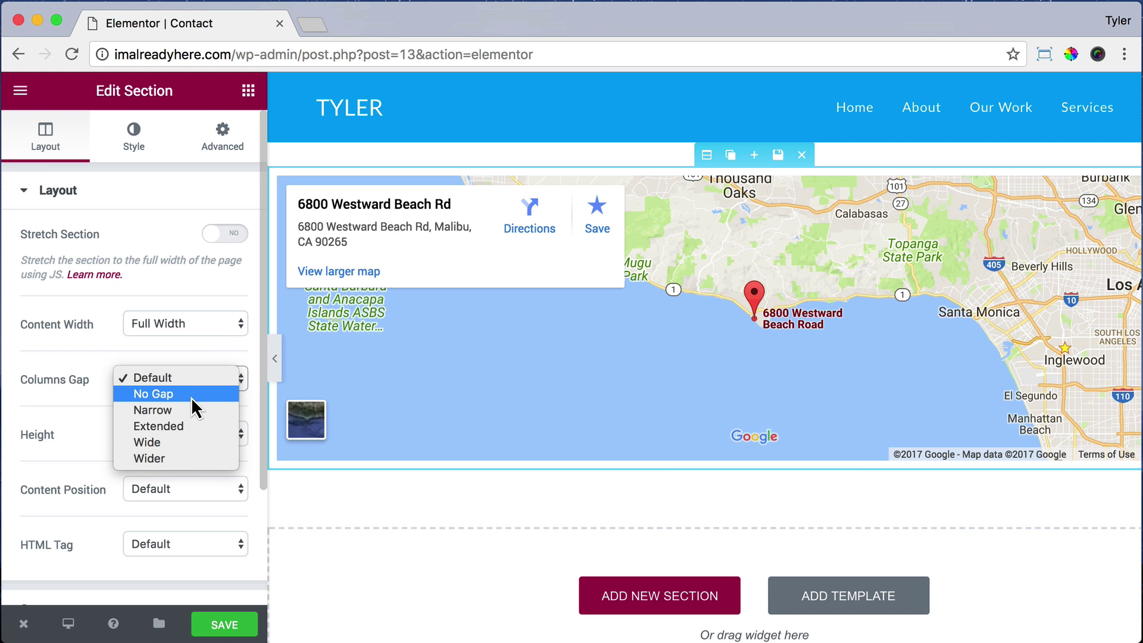
{"action": "left_click", "coordinate": [191, 394]}
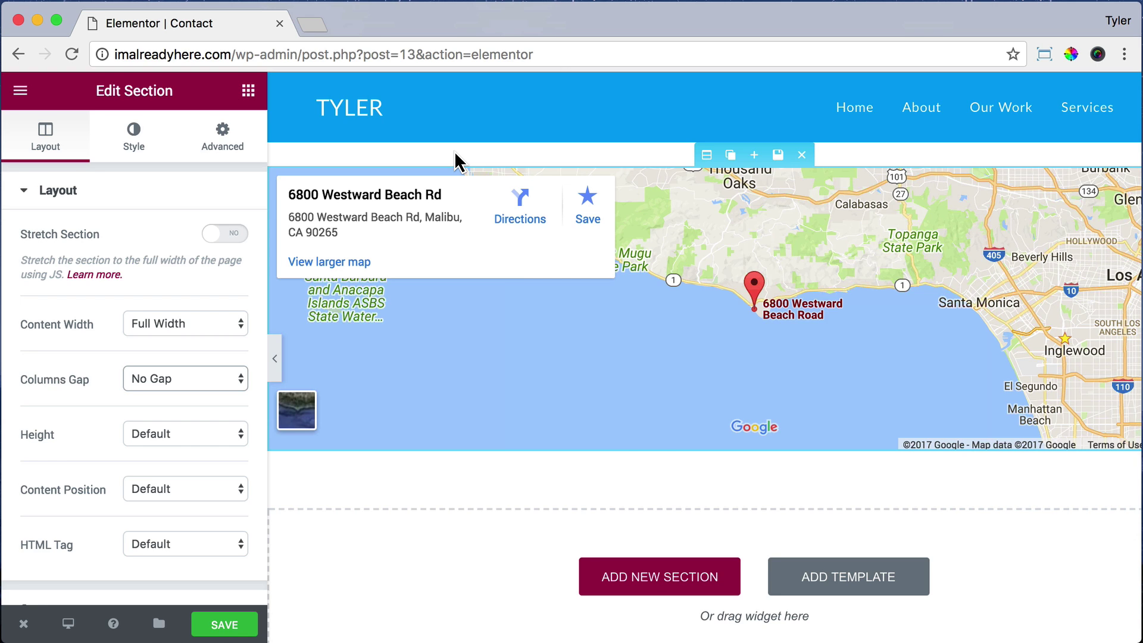
Step: Add a 2/3 + 1/3 section below the map with a Text Editor in the left column
{"action": "left_click", "coordinate": [628, 576]}
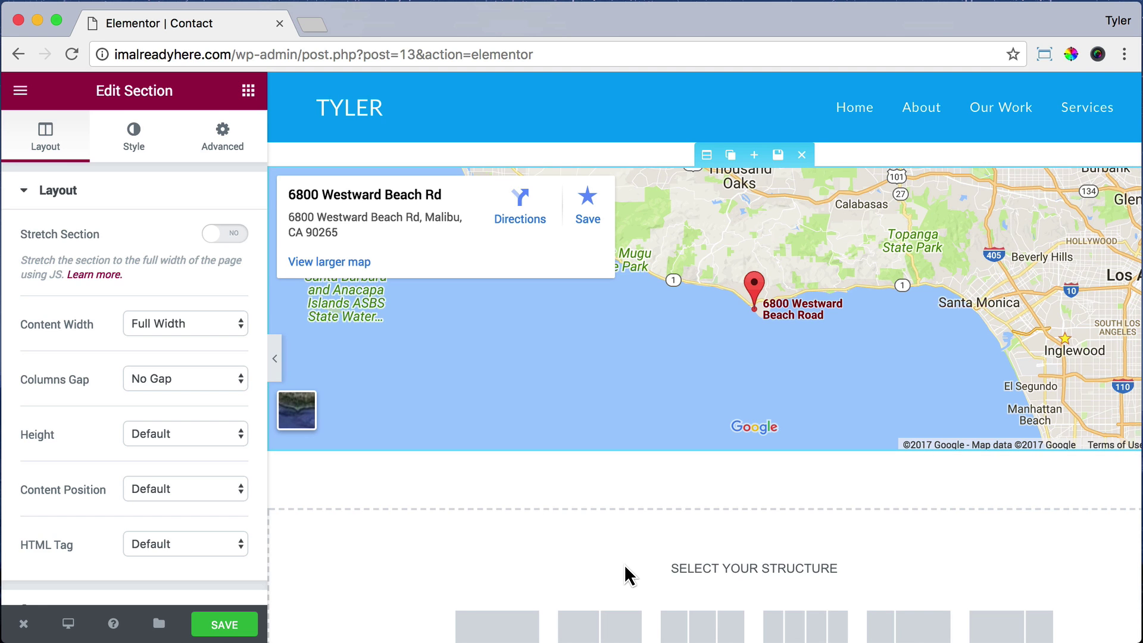
{"action": "scroll", "coordinate": [626, 574], "scroll_direction": "down", "scroll_amount": 3}
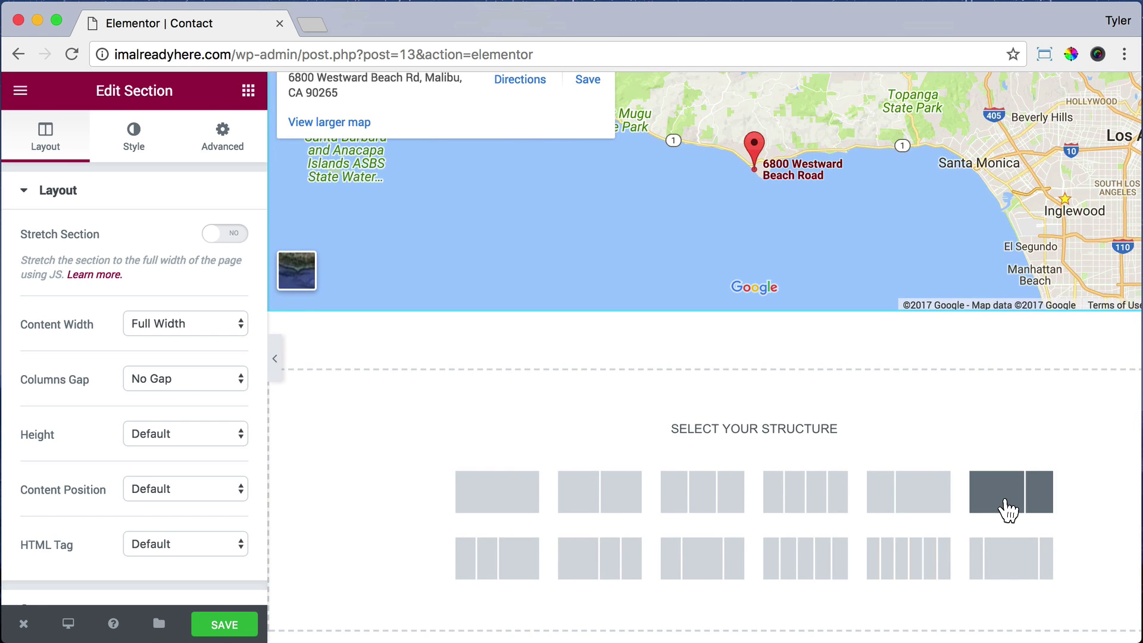
{"action": "left_click", "coordinate": [1007, 510]}
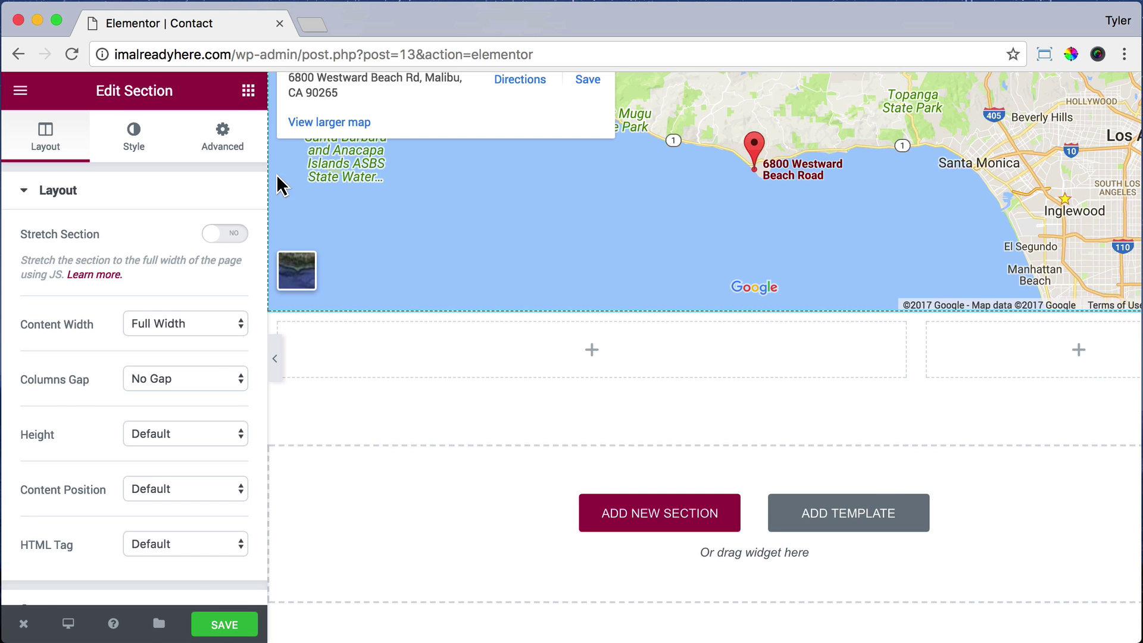
{"action": "left_click", "coordinate": [248, 92]}
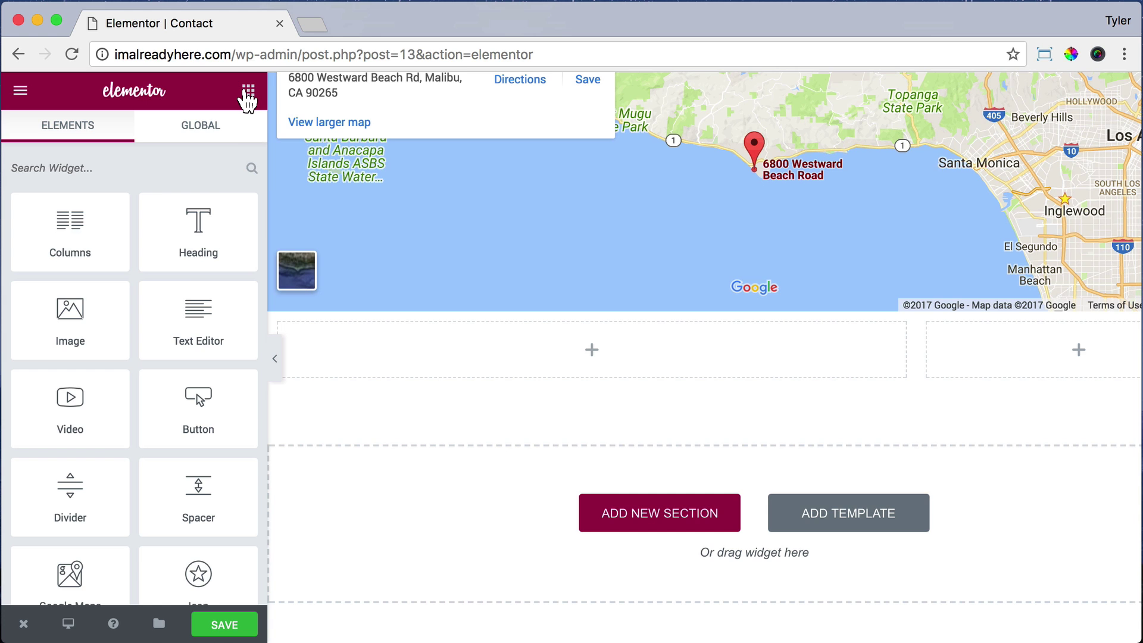
{"action": "left_click_drag", "start_coordinate": [197, 316], "coordinate": [470, 351]}
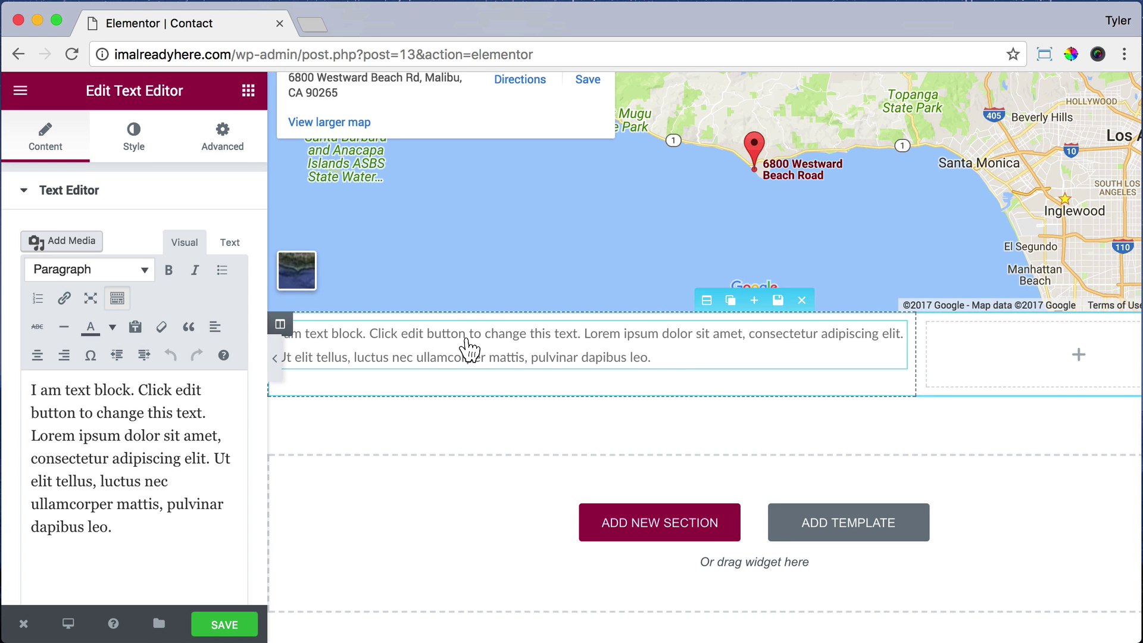
Step: Replace the placeholder with an 'Email:' line and the contact's e-mail address, bolding 'Email:'
{"action": "triple_click", "coordinate": [143, 533]}
{"action": "type", "text": "Emai"}
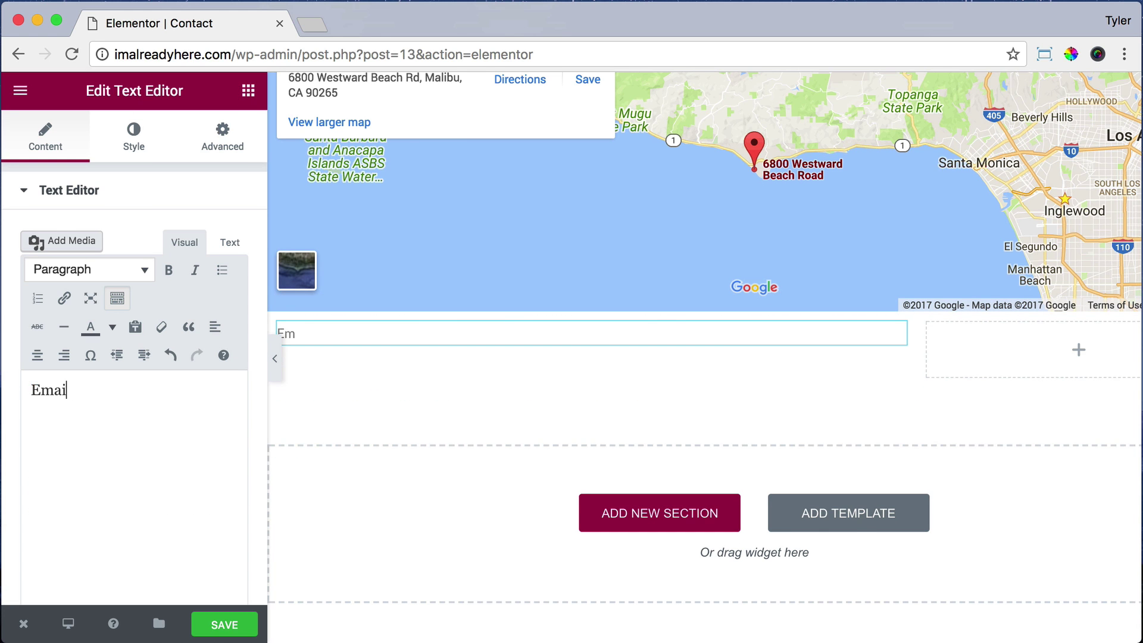
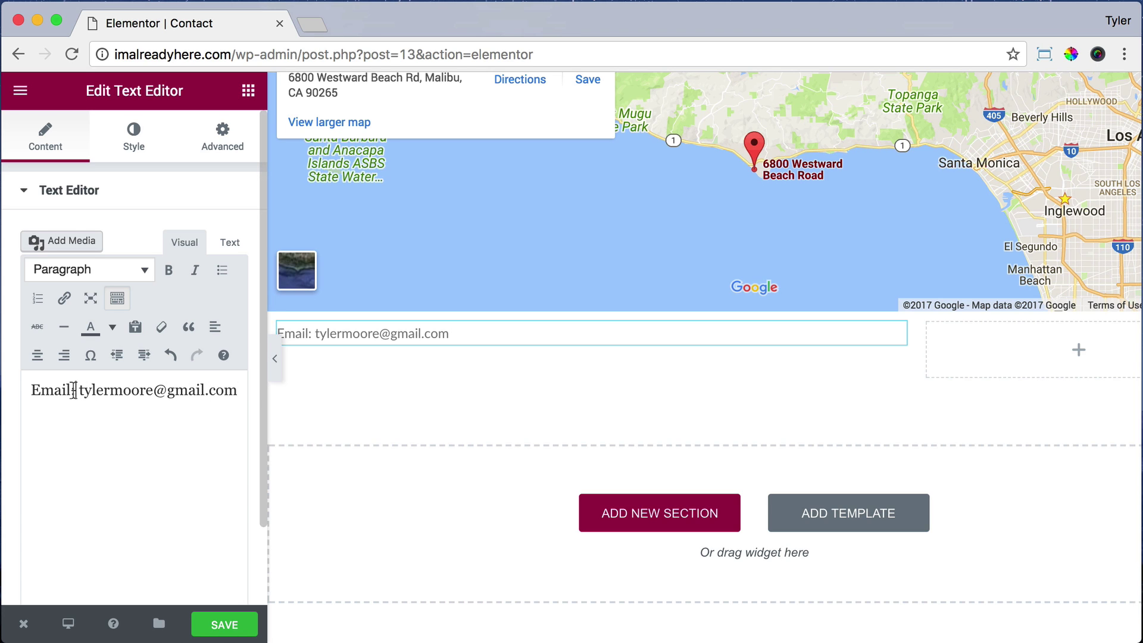
{"action": "left_click_drag", "start_coordinate": [76, 389], "coordinate": [13, 390]}
{"action": "key", "text": "super+b"}
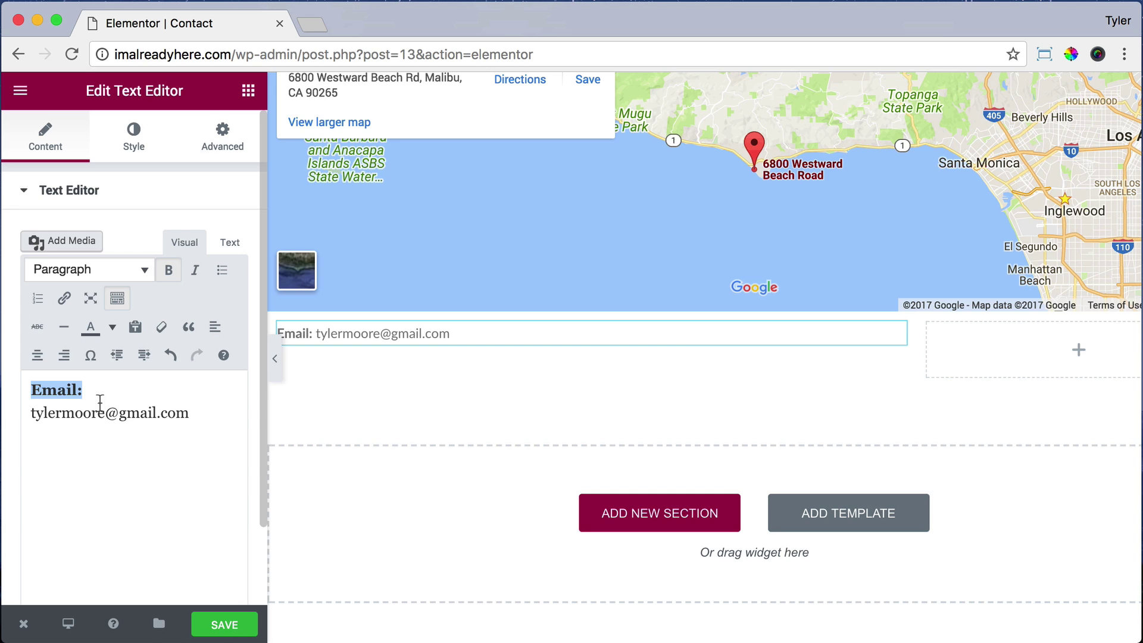
{"action": "left_click", "coordinate": [205, 415]}
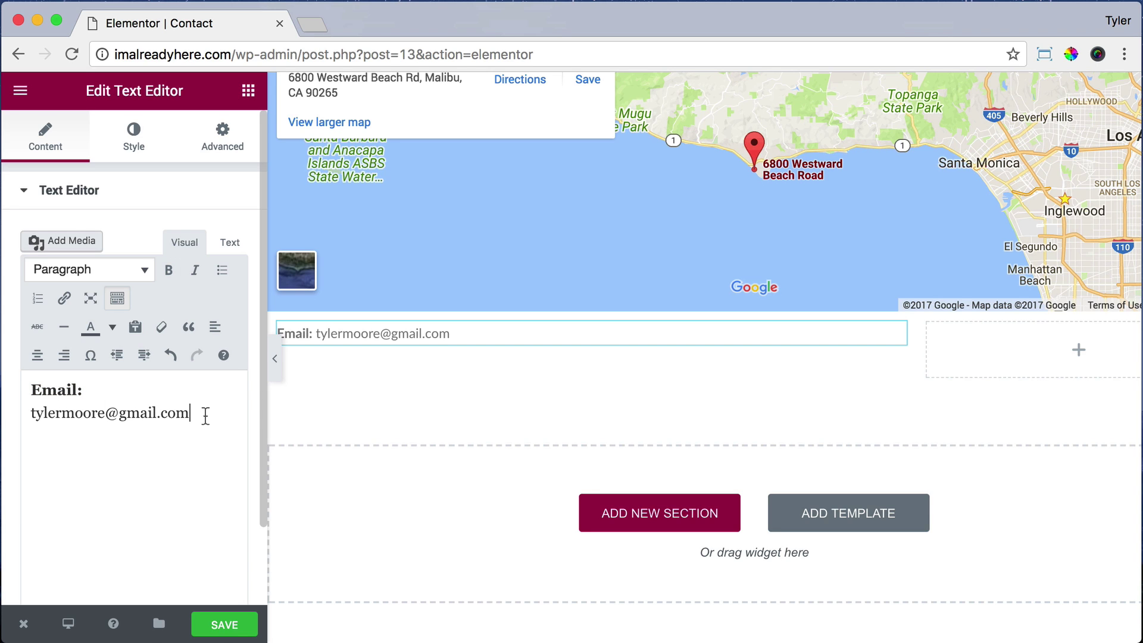
{"action": "key", "text": "Return"}
{"action": "key", "text": "Return"}
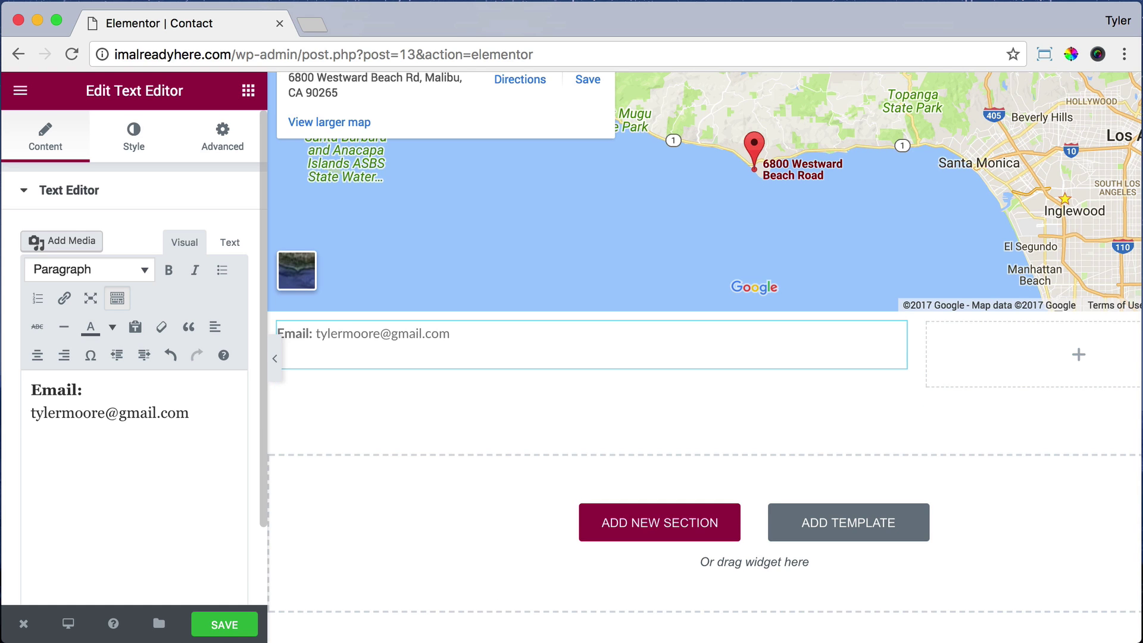
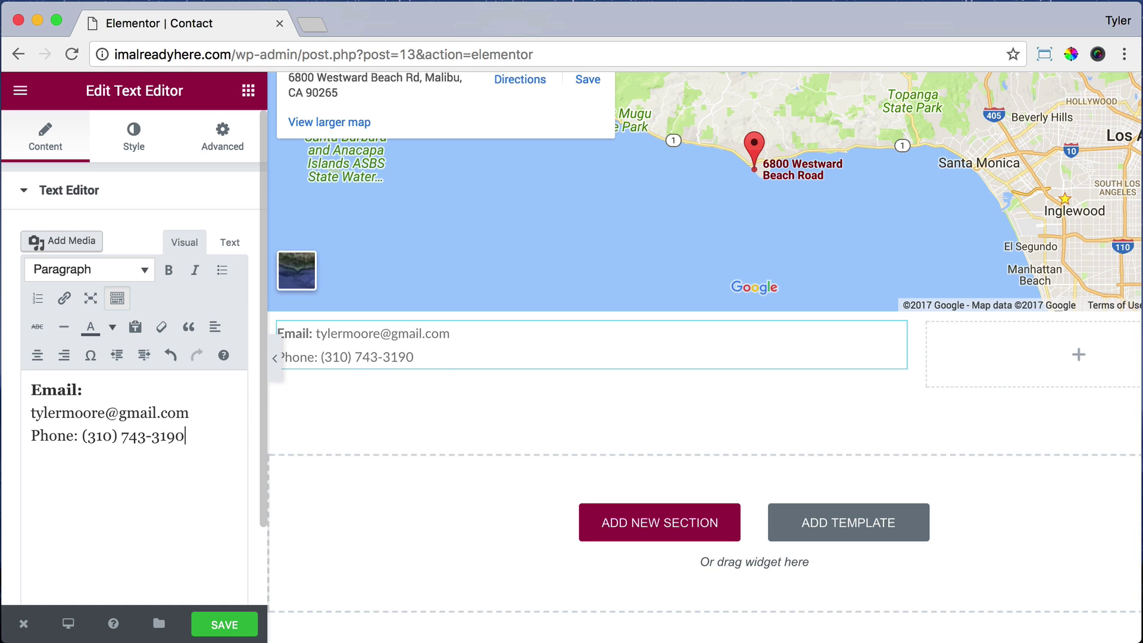
Step: Add a 'Phone:' line with the contact's phone number and make 'Phone:' bold
{"action": "left_click_drag", "start_coordinate": [77, 434], "coordinate": [24, 433]}
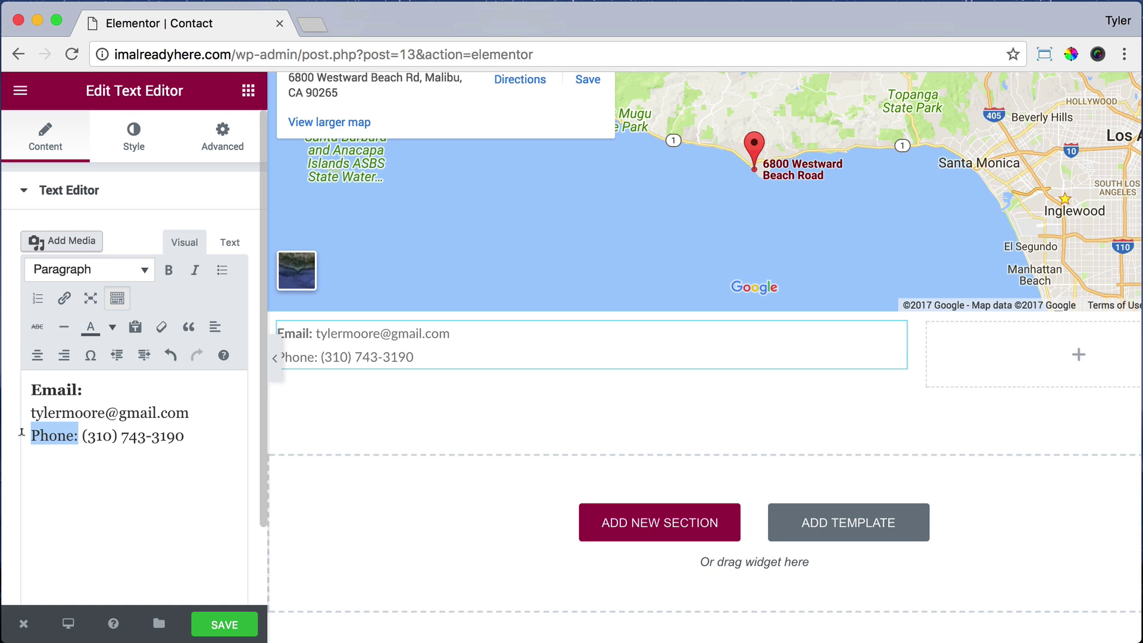
{"action": "key", "text": "super+b"}
{"action": "left_click", "coordinate": [222, 438]}
{"action": "key", "text": "Return"}
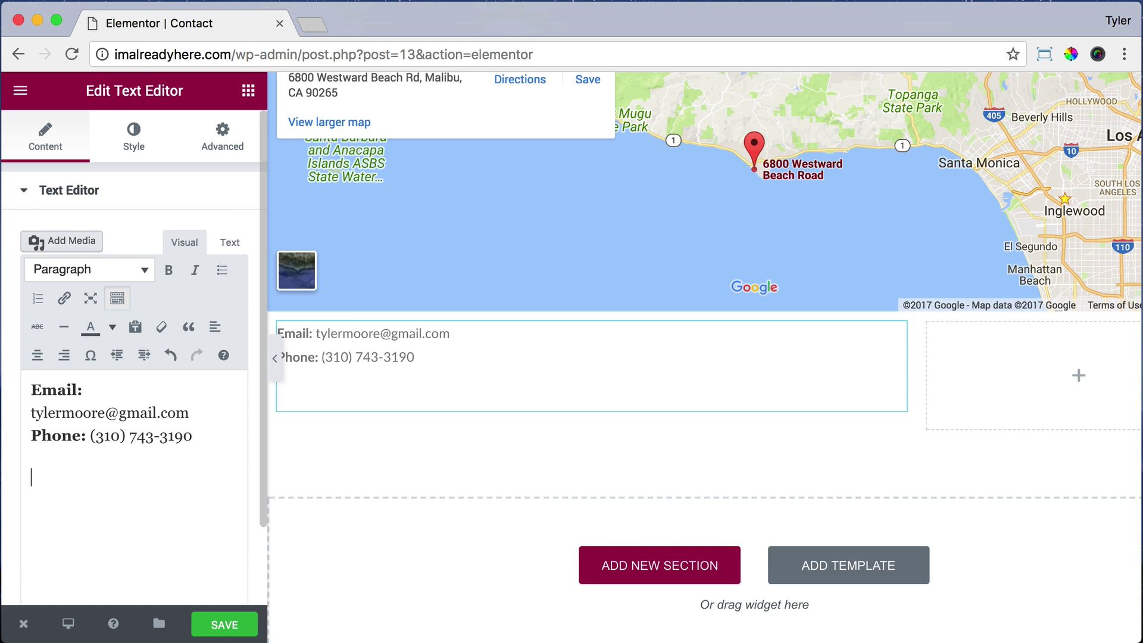
Step: Add an 'Address:' line with the pasted street address, making 'Address:' bold
{"action": "key", "text": "Return"}
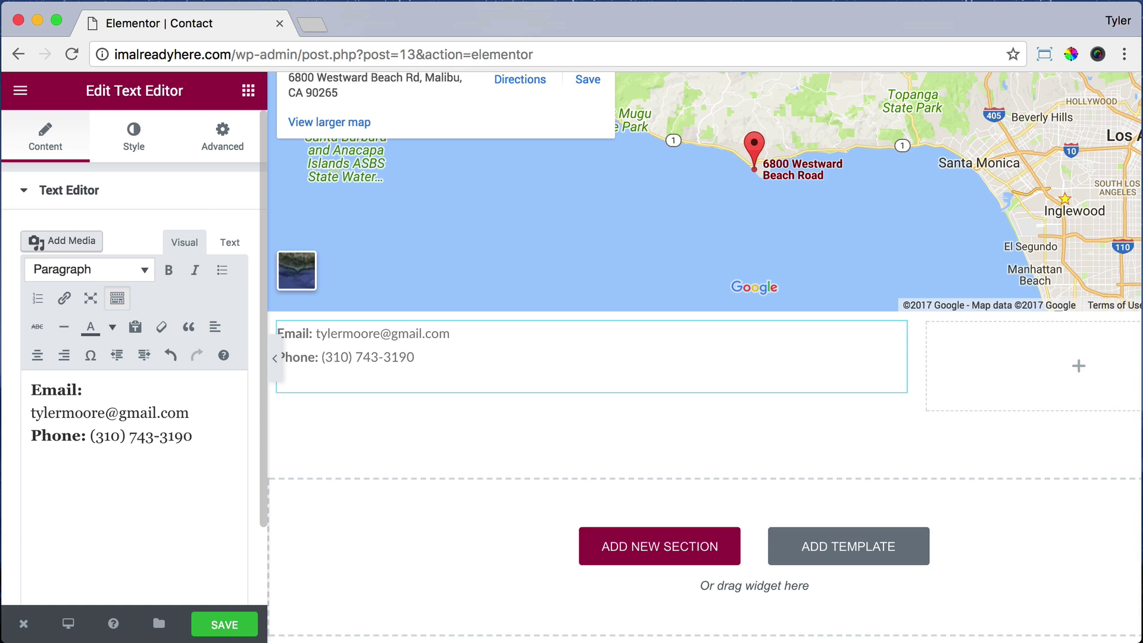
{"action": "type", "text": "Address\""}
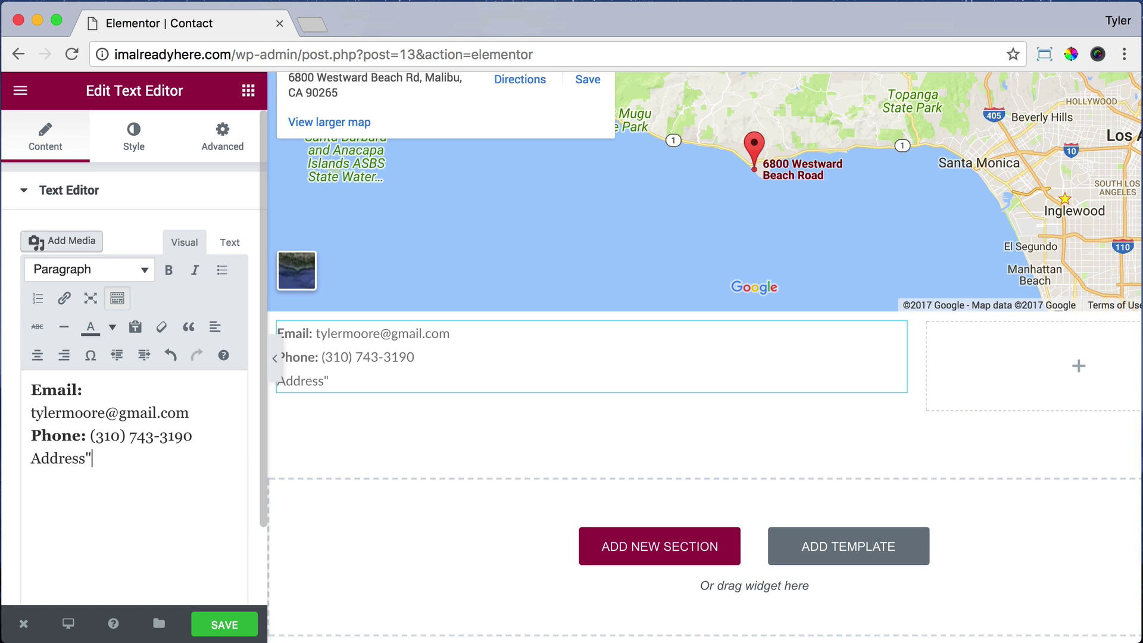
{"action": "key", "text": "BackSpace"}
{"action": "type", "text": ":"}
{"action": "left_click_drag", "start_coordinate": [91, 458], "coordinate": [19, 456]}
{"action": "key", "text": "super+b"}
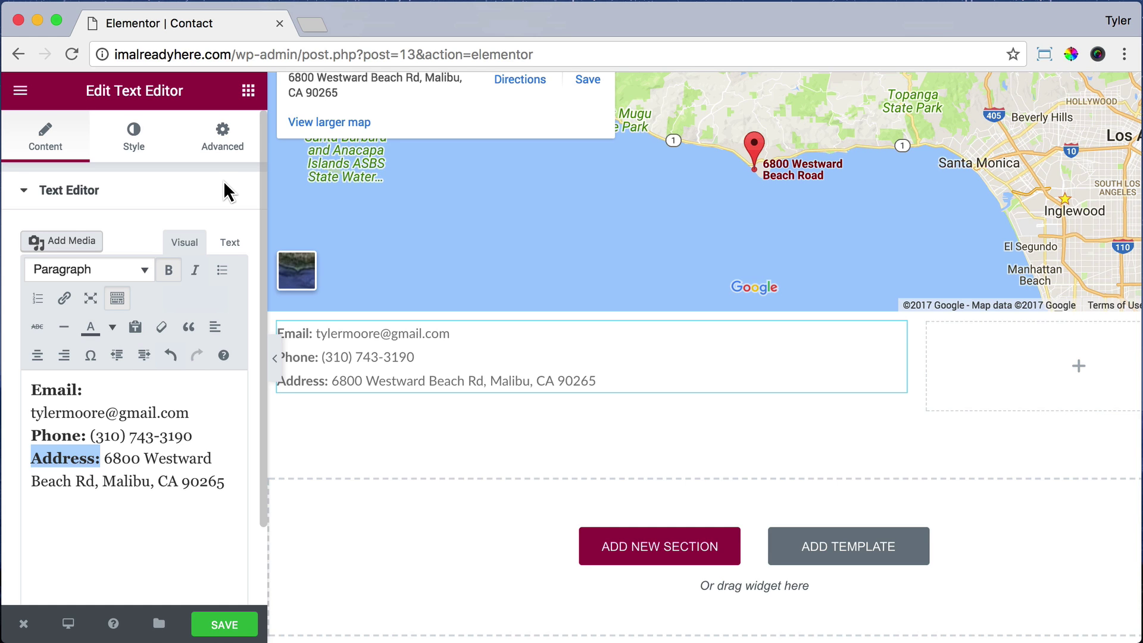
Step: Give the contact text block unlinked margins of 15 px top and 15 px bottom
{"action": "left_click", "coordinate": [222, 138]}
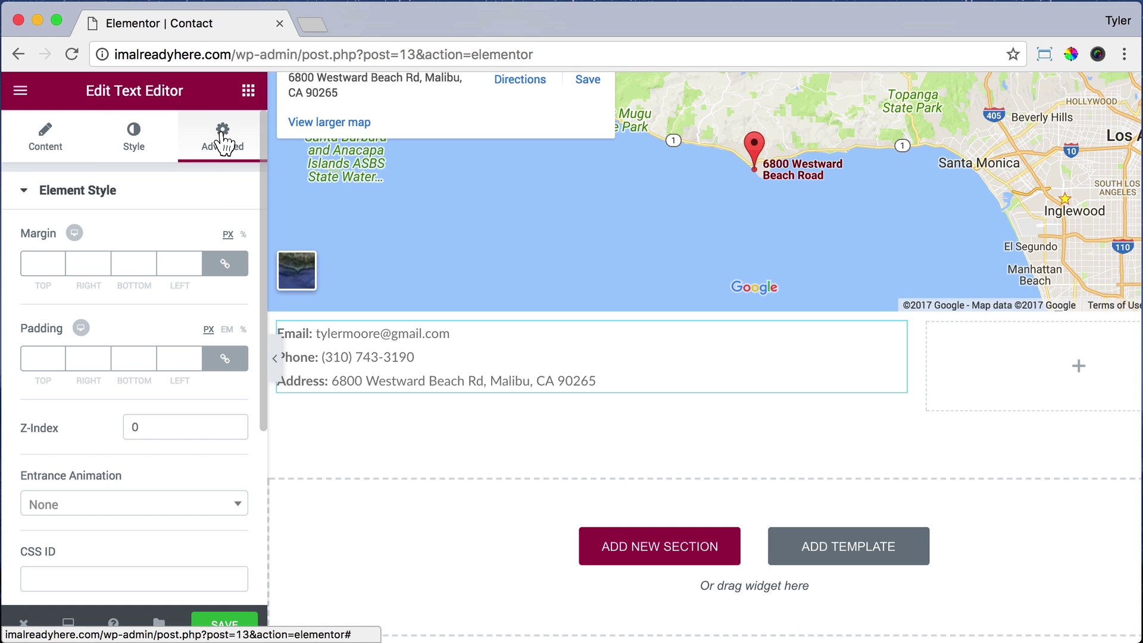
{"action": "left_click", "coordinate": [219, 266]}
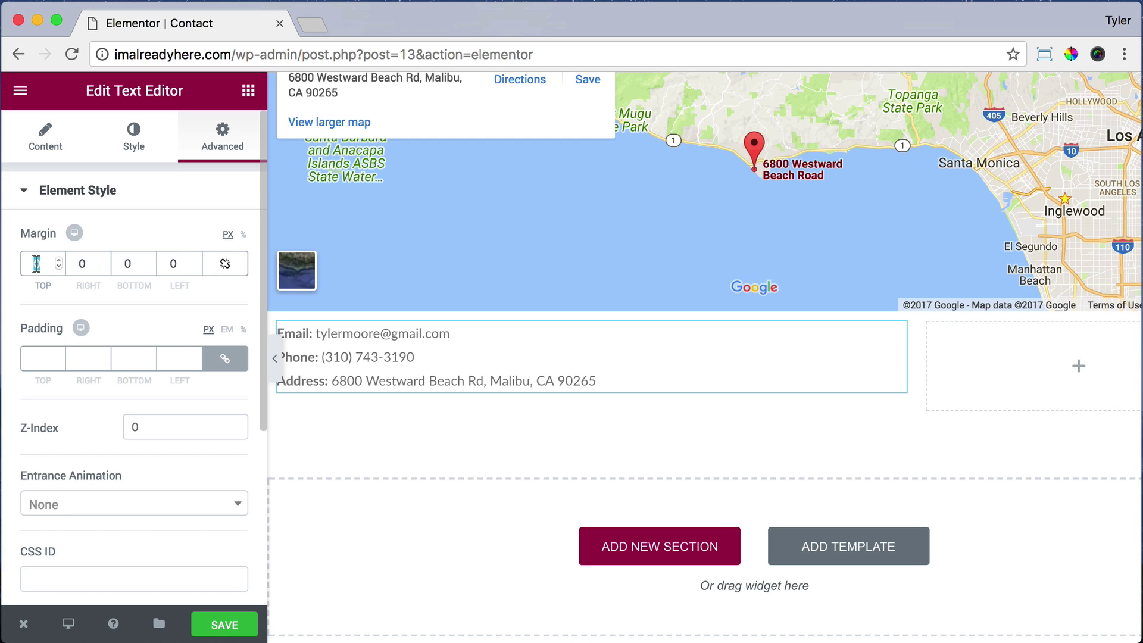
{"action": "type", "text": "15"}
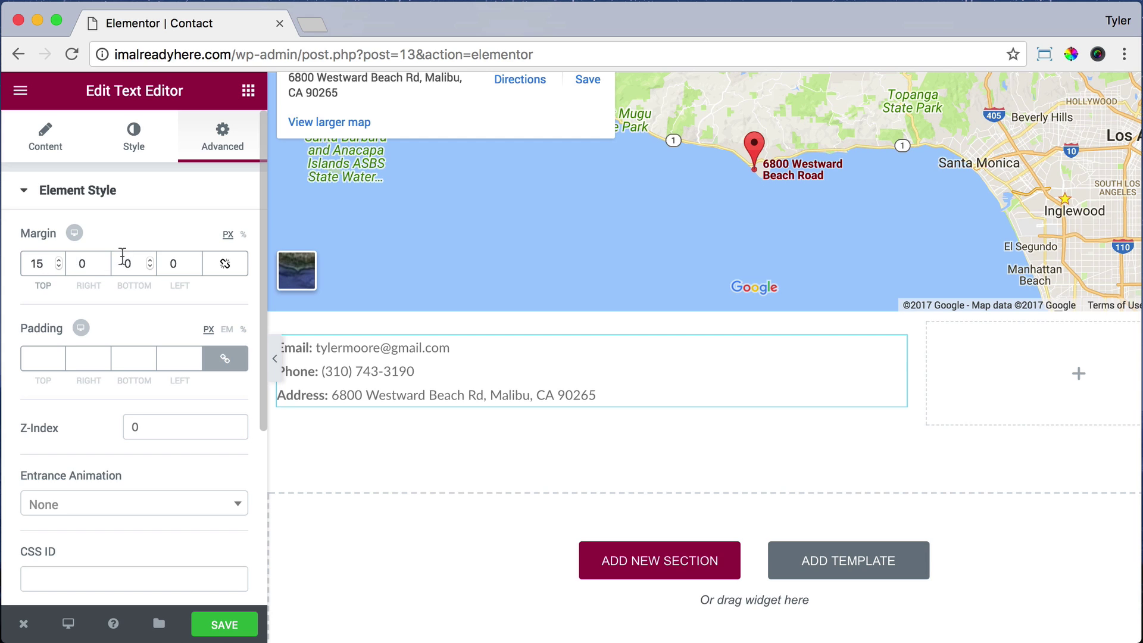
{"action": "left_click", "coordinate": [127, 263]}
{"action": "type", "text": "15"}
{"action": "left_click", "coordinate": [180, 306]}
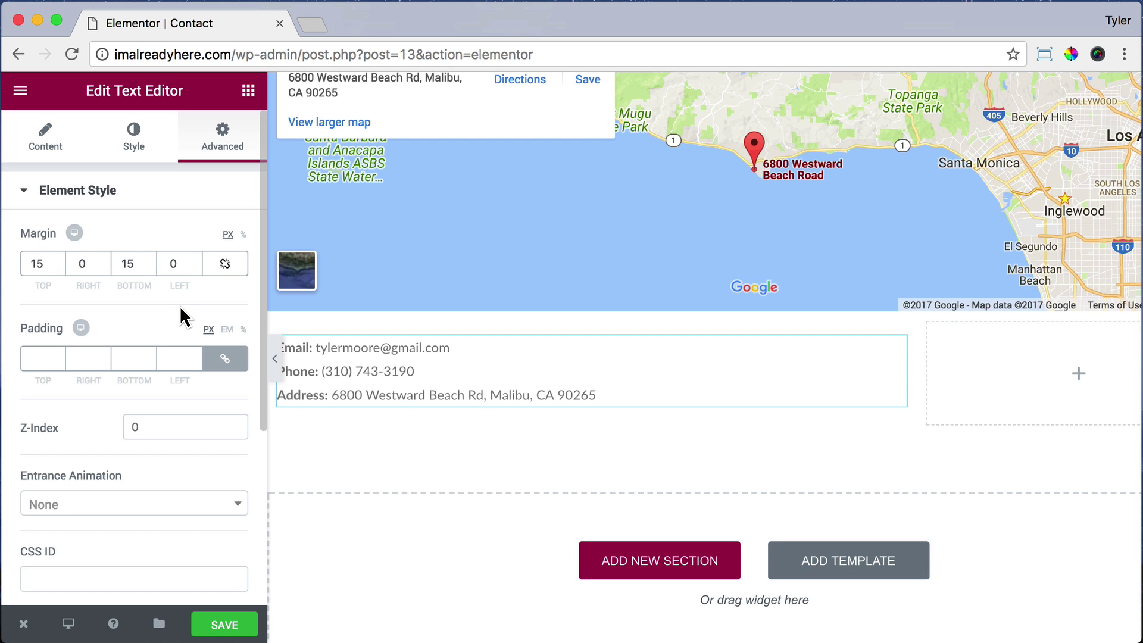
{"action": "left_click", "coordinate": [248, 92]}
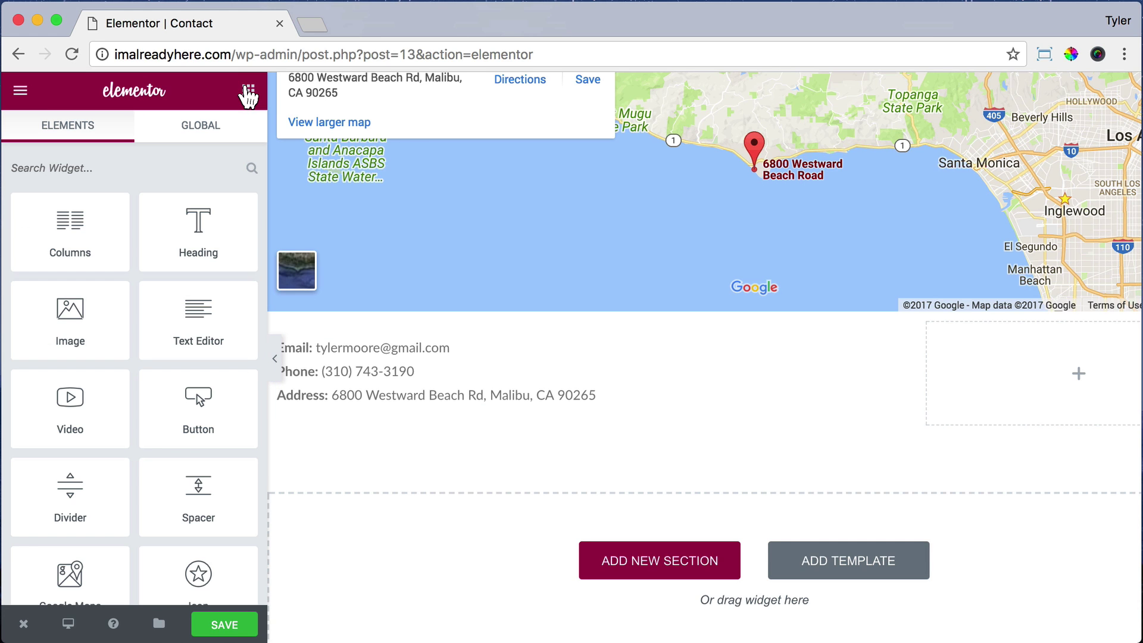
Step: Add an Image widget below the contact details showing the uploaded SkateBoard.jpg
{"action": "left_click_drag", "start_coordinate": [81, 326], "coordinate": [417, 426]}
{"action": "left_click", "coordinate": [139, 328]}
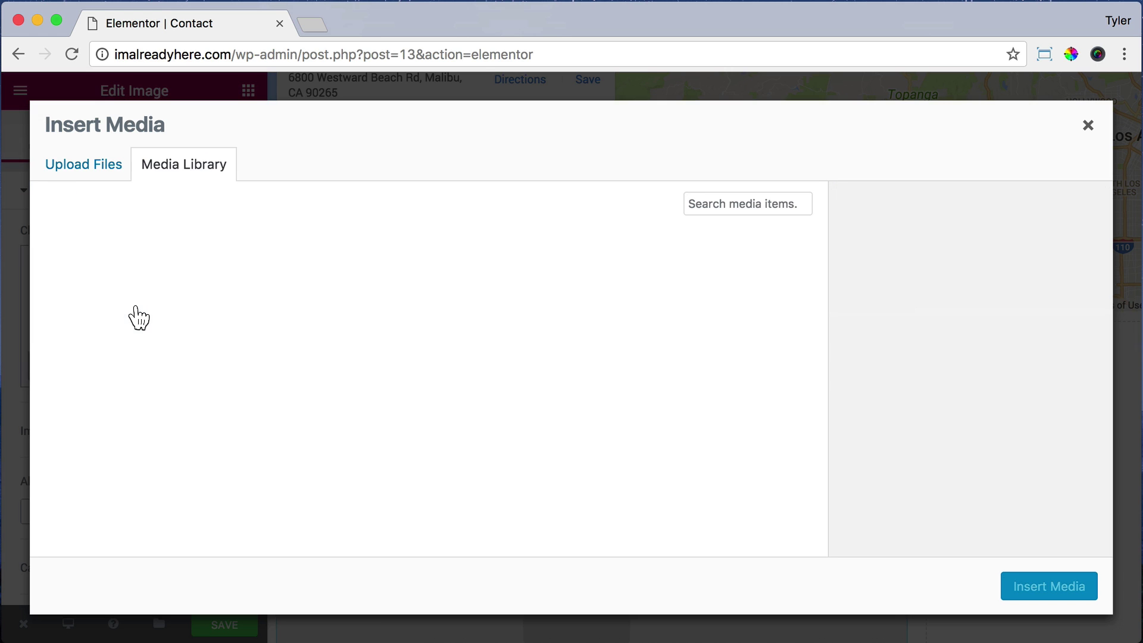
{"action": "left_click", "coordinate": [82, 168]}
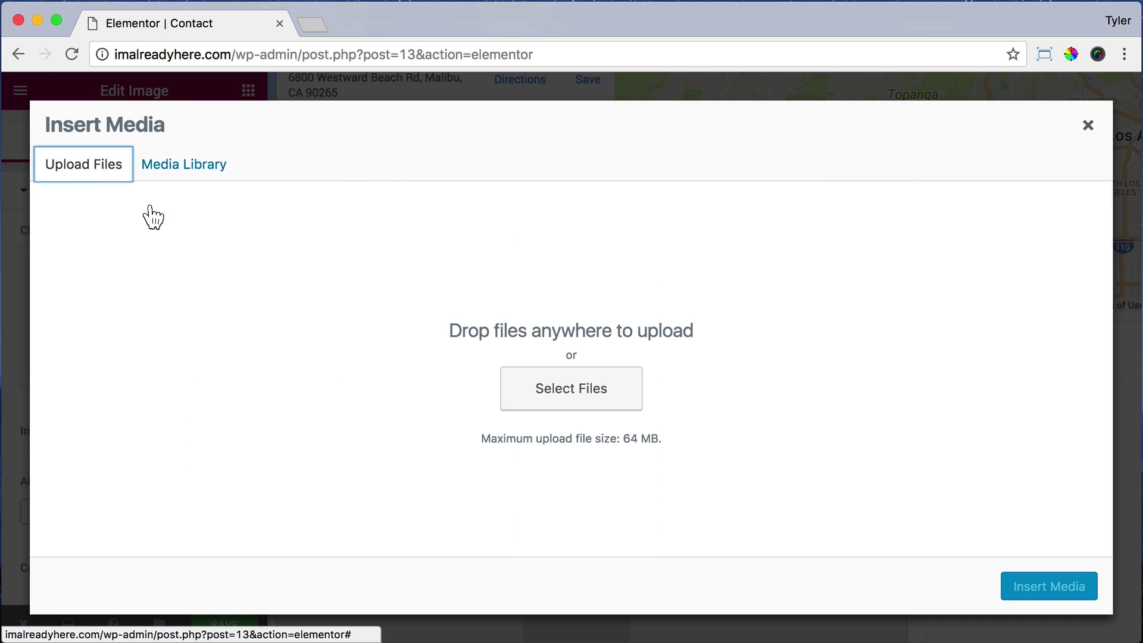
{"action": "left_click", "coordinate": [573, 388]}
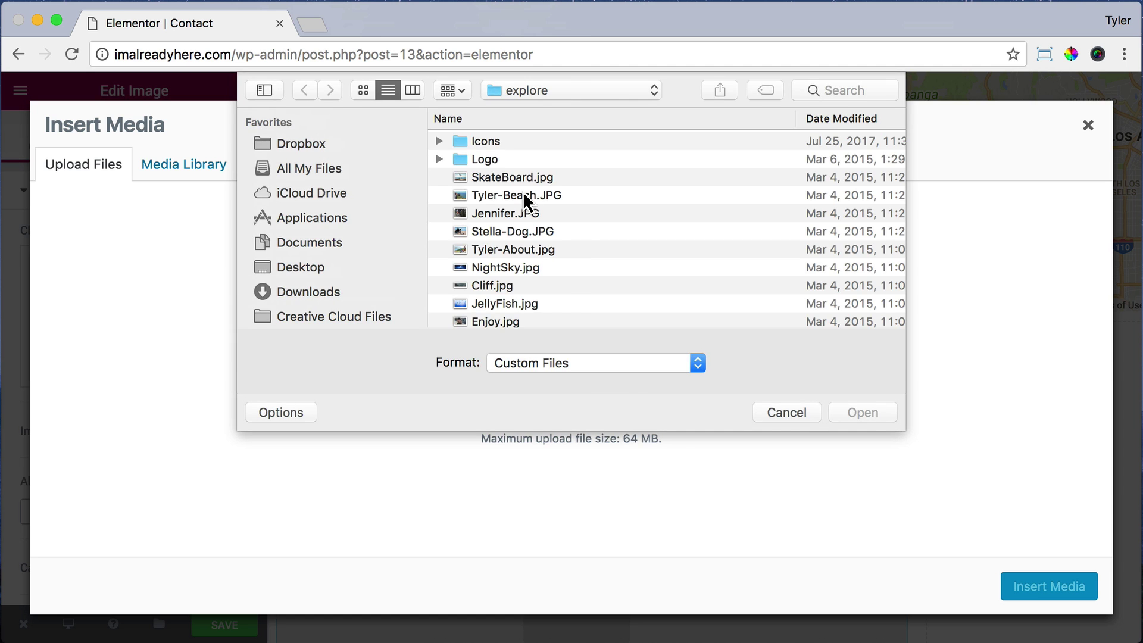
{"action": "left_click", "coordinate": [531, 179]}
{"action": "left_click", "coordinate": [874, 416]}
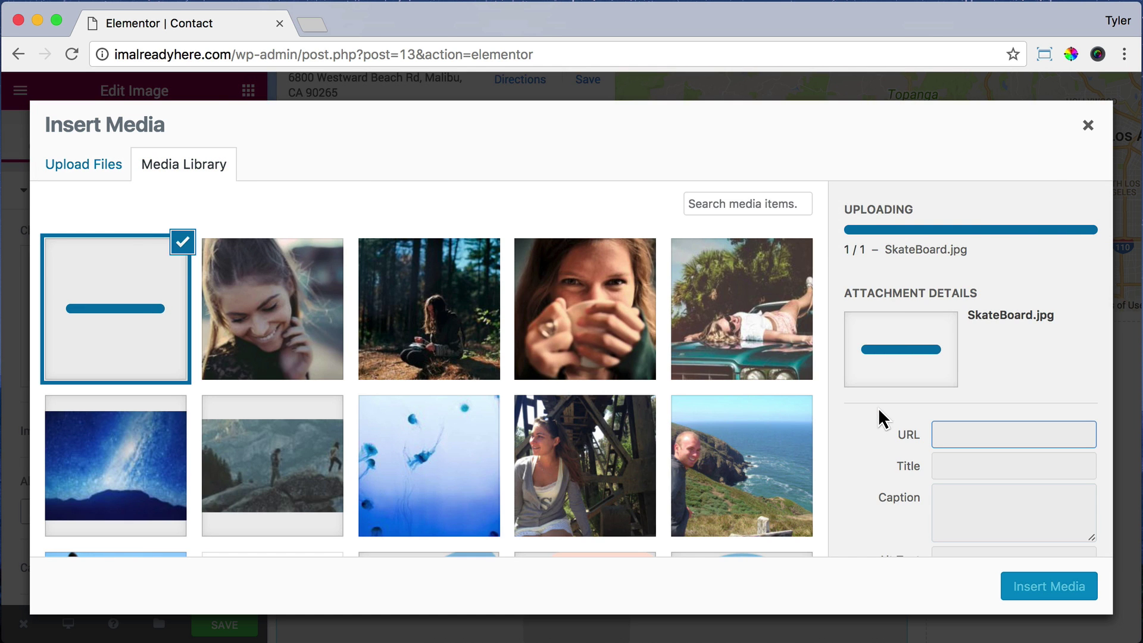
{"action": "left_click", "coordinate": [1018, 591]}
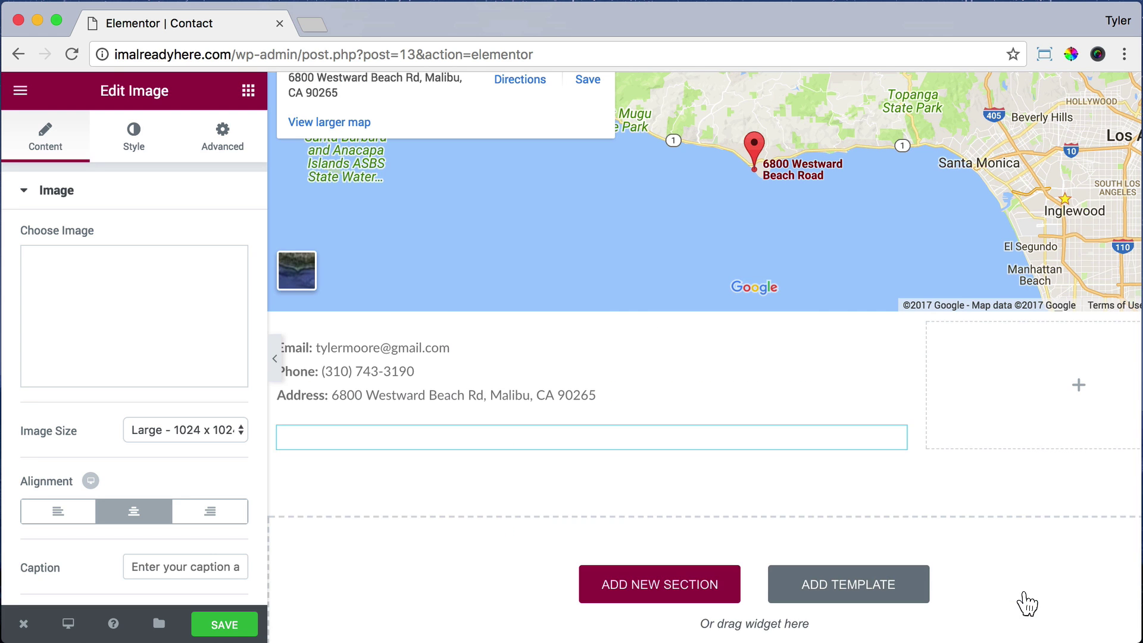
{"action": "scroll", "coordinate": [212, 297], "scroll_direction": "down", "scroll_amount": 1}
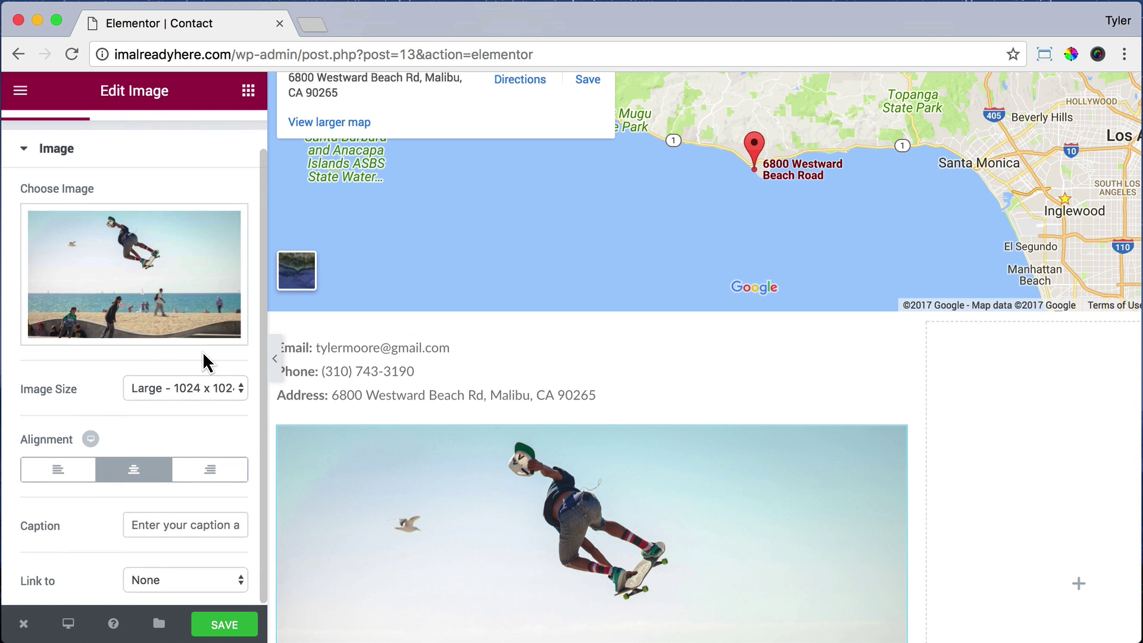
{"action": "scroll", "coordinate": [178, 227], "scroll_direction": "up", "scroll_amount": 1}
Step: Set the skateboard photo's linked Border Radius to 5 px and save the page
{"action": "left_click", "coordinate": [132, 149]}
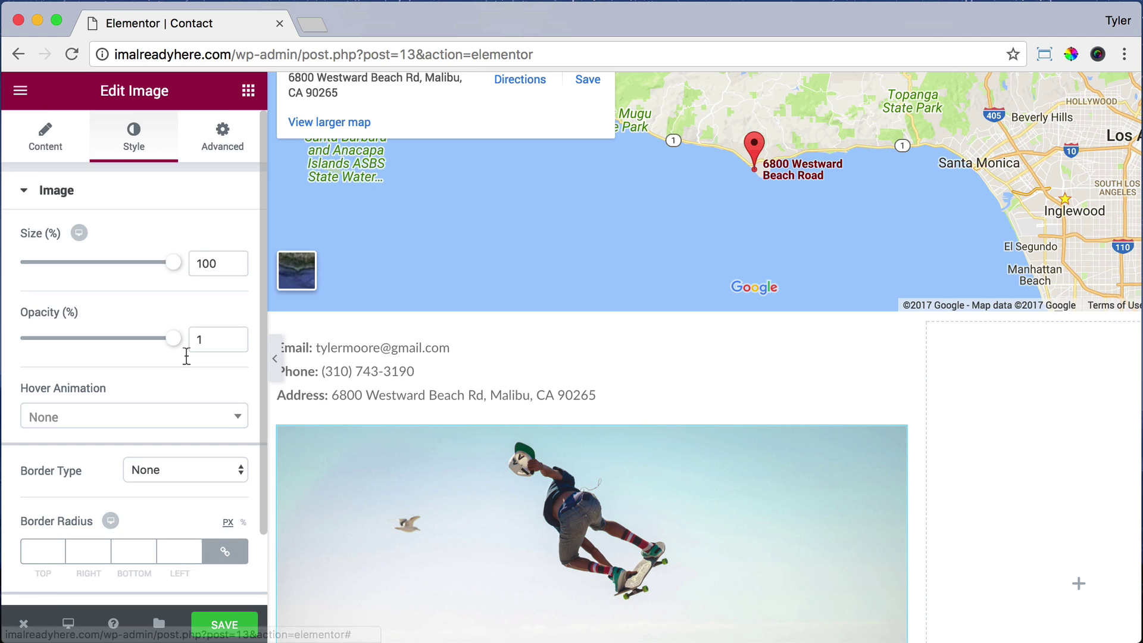
{"action": "scroll", "coordinate": [177, 357], "scroll_direction": "down", "scroll_amount": 2}
{"action": "left_click", "coordinate": [39, 471]}
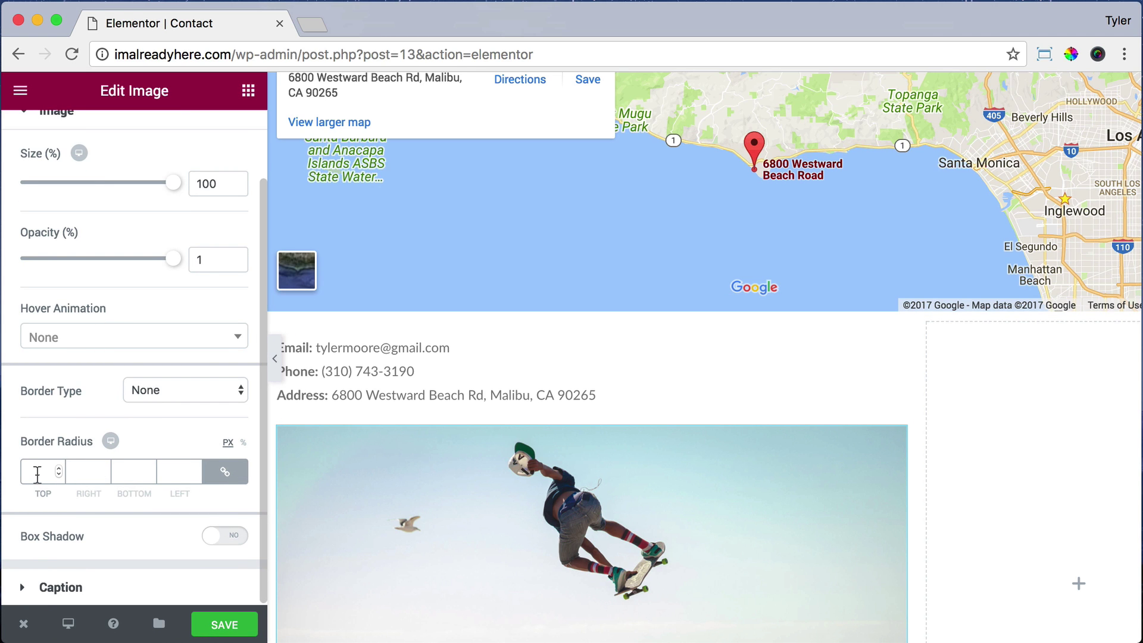
{"action": "type", "text": "5"}
{"action": "scroll", "coordinate": [704, 357], "scroll_direction": "down", "scroll_amount": 5}
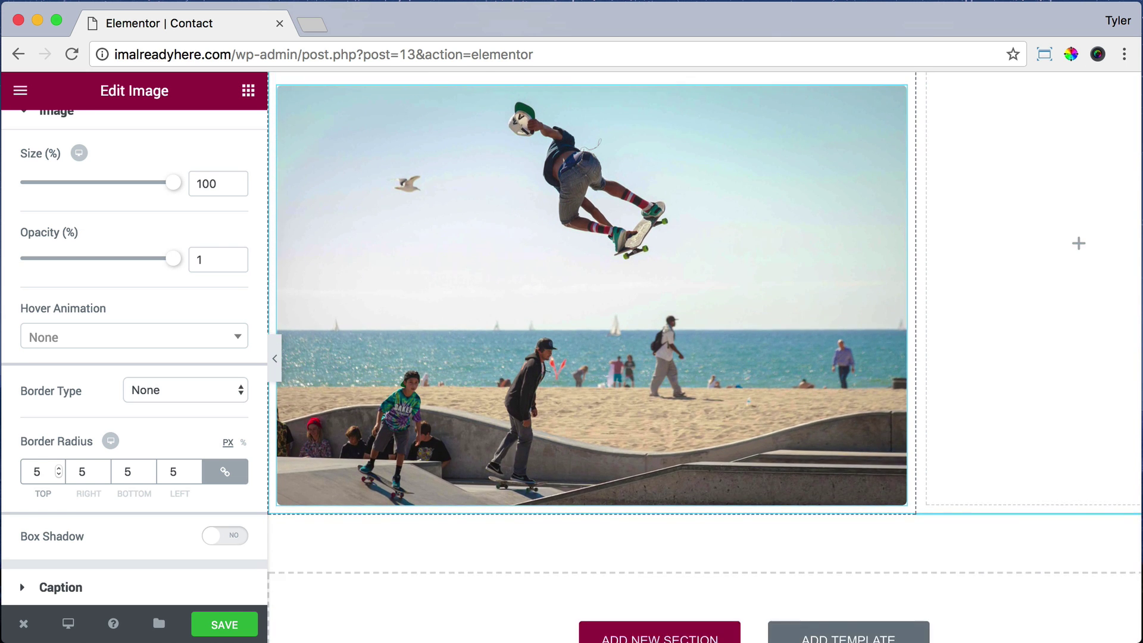
{"action": "scroll", "coordinate": [704, 357], "scroll_direction": "up", "scroll_amount": 3}
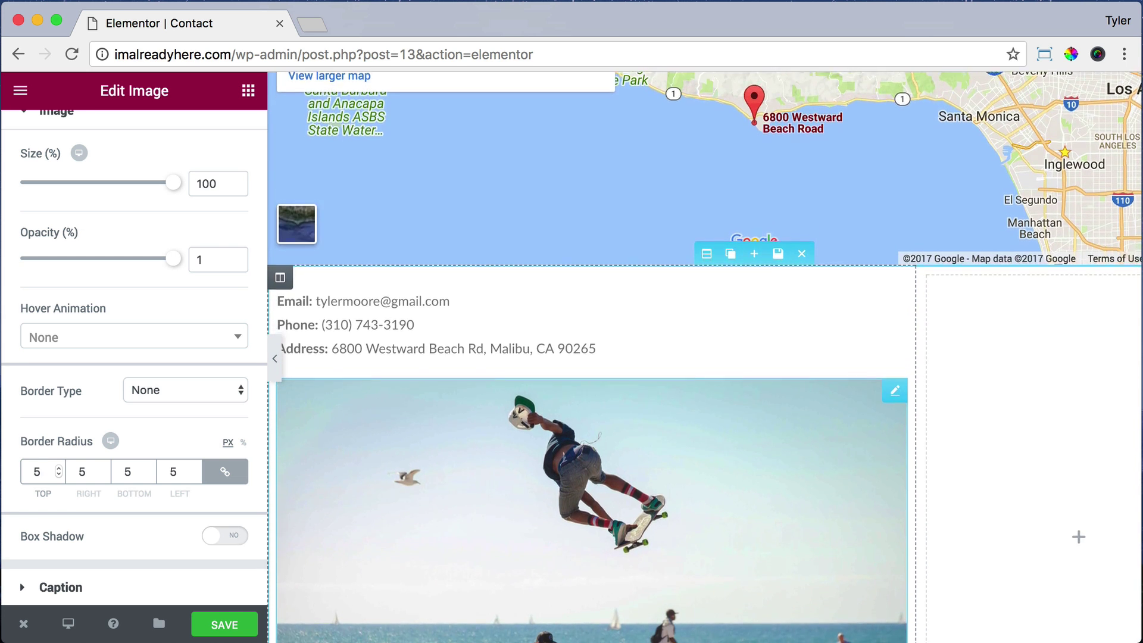
{"action": "scroll", "coordinate": [484, 396], "scroll_direction": "down", "scroll_amount": 4}
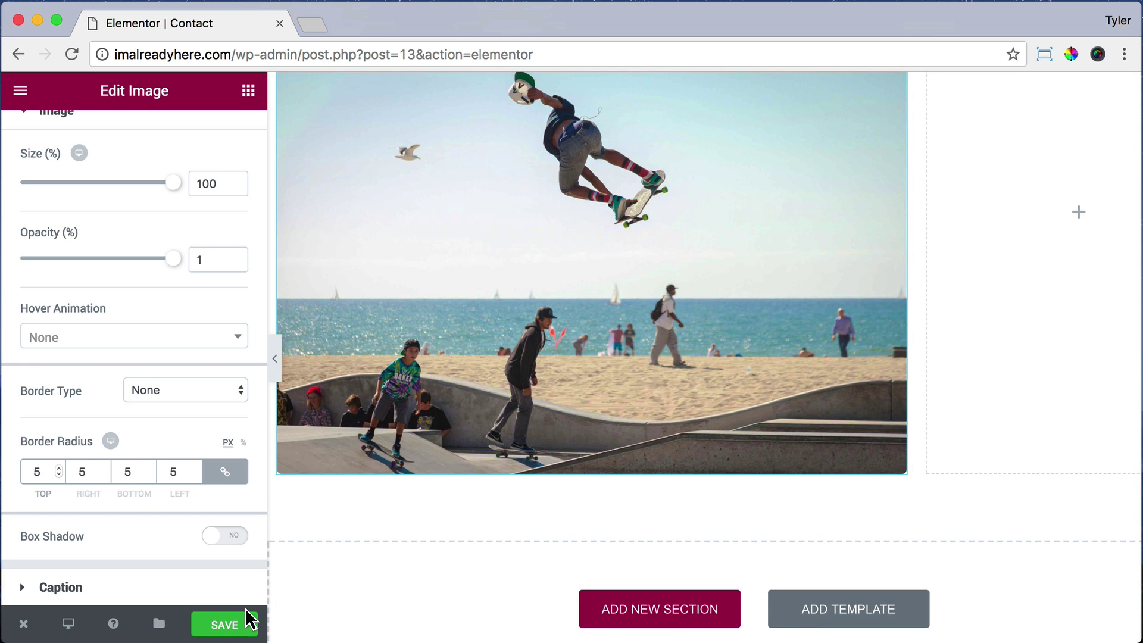
{"action": "left_click", "coordinate": [226, 625]}
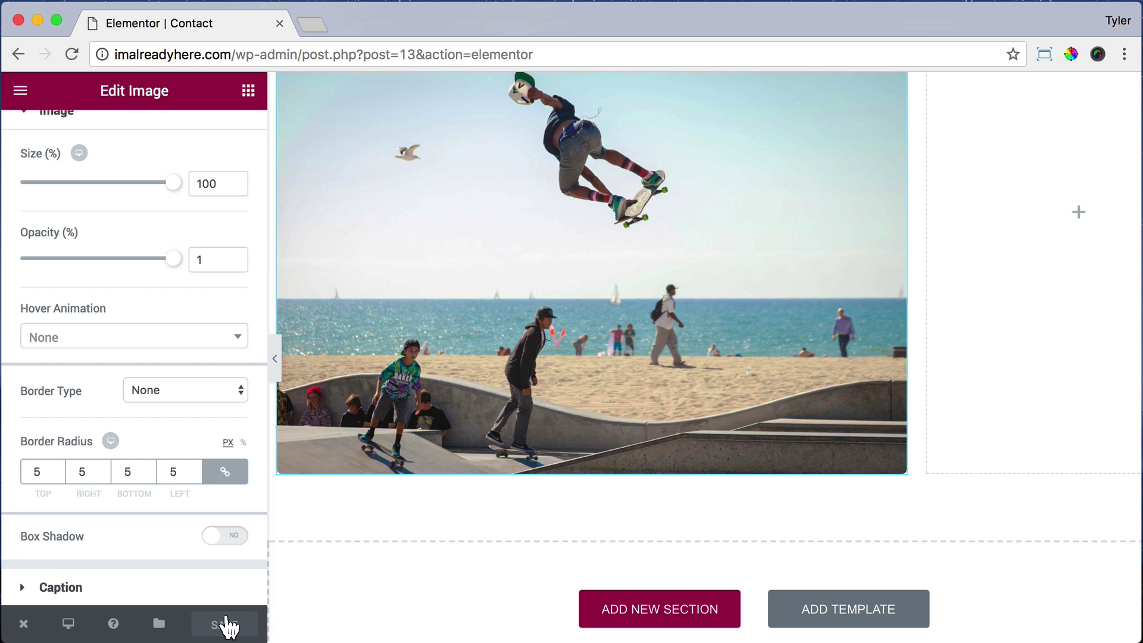
{"action": "mouse_move", "coordinate": [21, 624]}
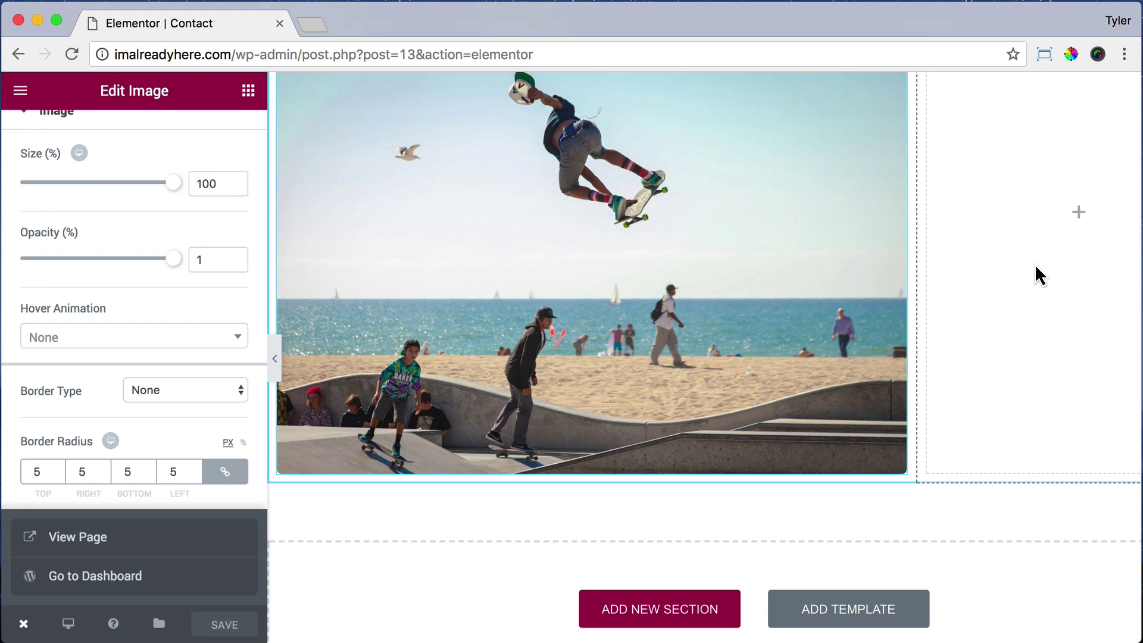
Step: Leave Elementor for the WordPress dashboard's Plugins page
{"action": "left_click", "coordinate": [177, 578]}
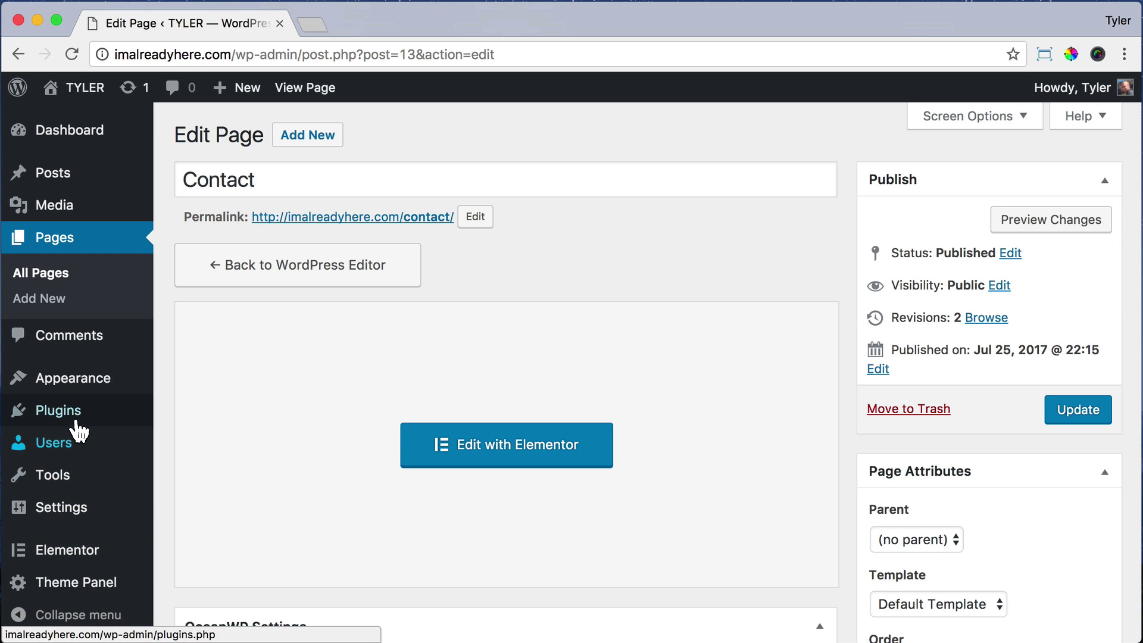
{"action": "mouse_move", "coordinate": [78, 428]}
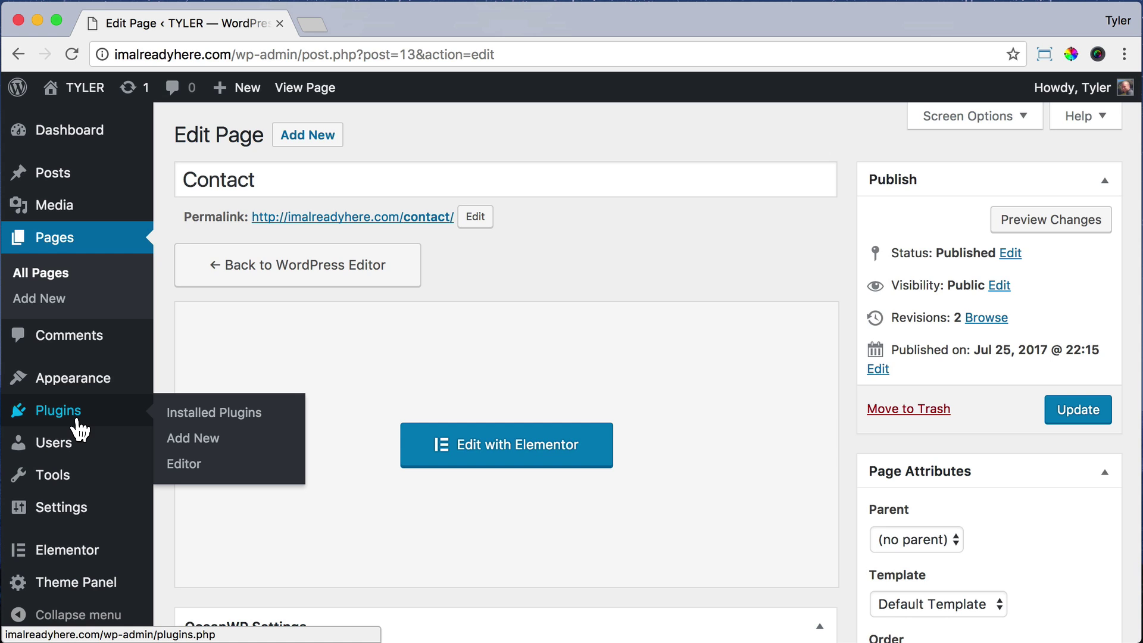
{"action": "left_click", "coordinate": [78, 428]}
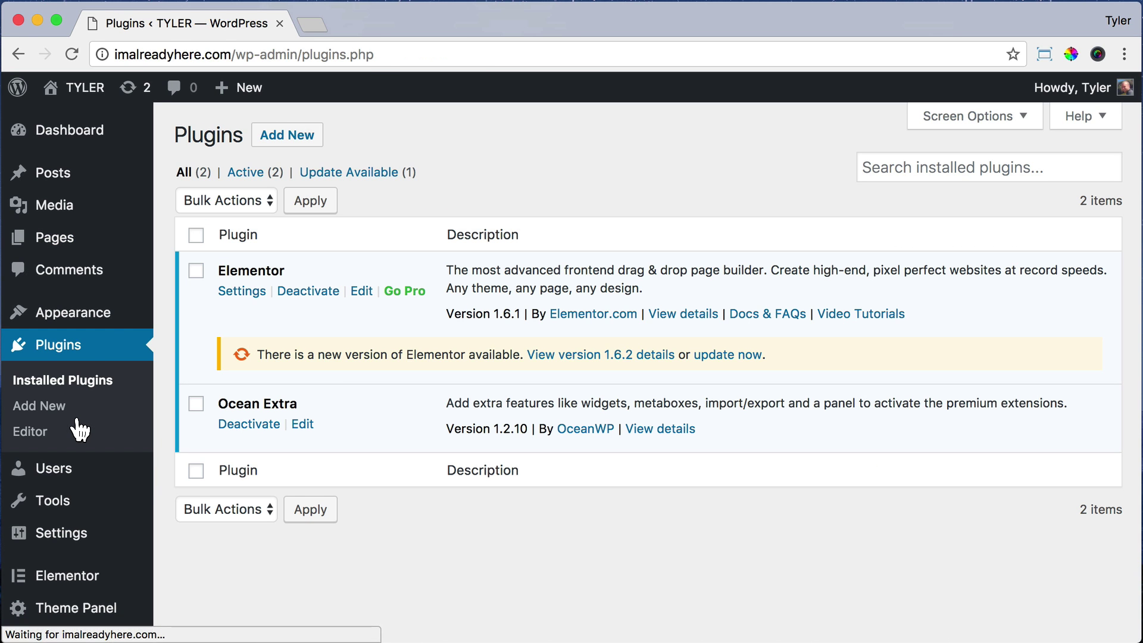
Step: Search Add New plugins for 'cont', then install and activate Contact Form 7
{"action": "left_click", "coordinate": [288, 136]}
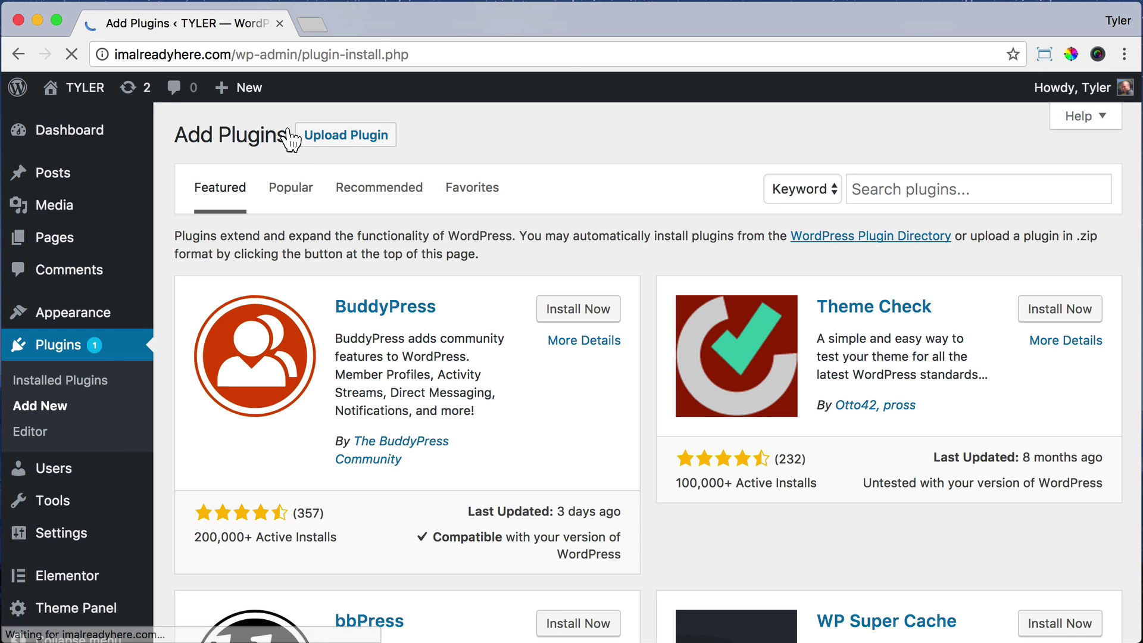
{"action": "left_click", "coordinate": [867, 196]}
{"action": "type", "text": "contact form"}
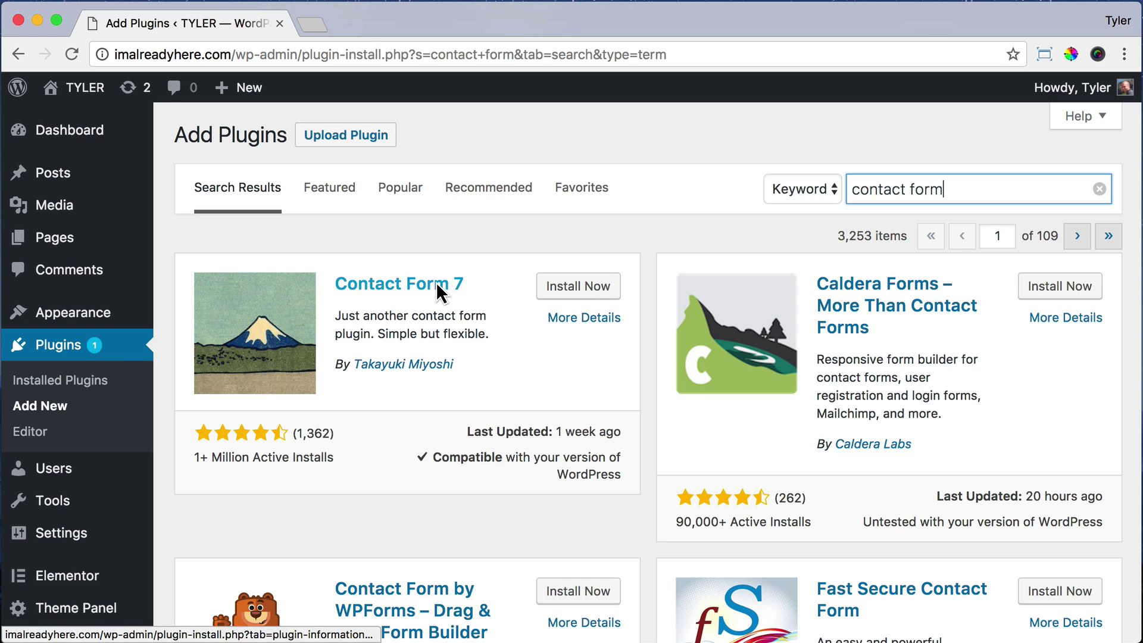
{"action": "left_click", "coordinate": [613, 289]}
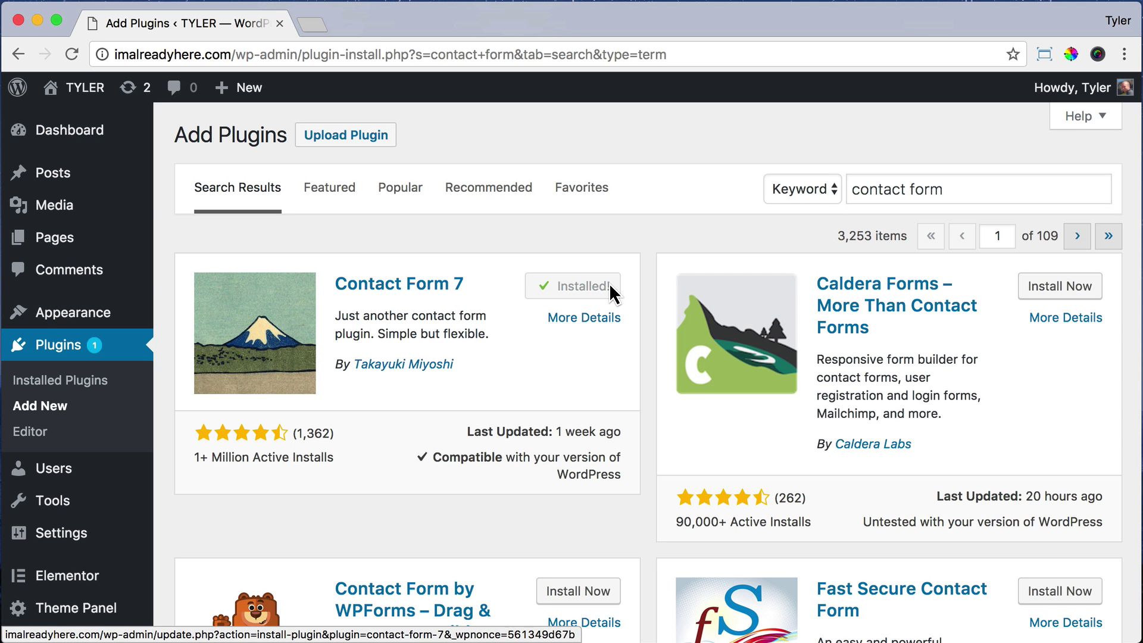
{"action": "left_click", "coordinate": [613, 289]}
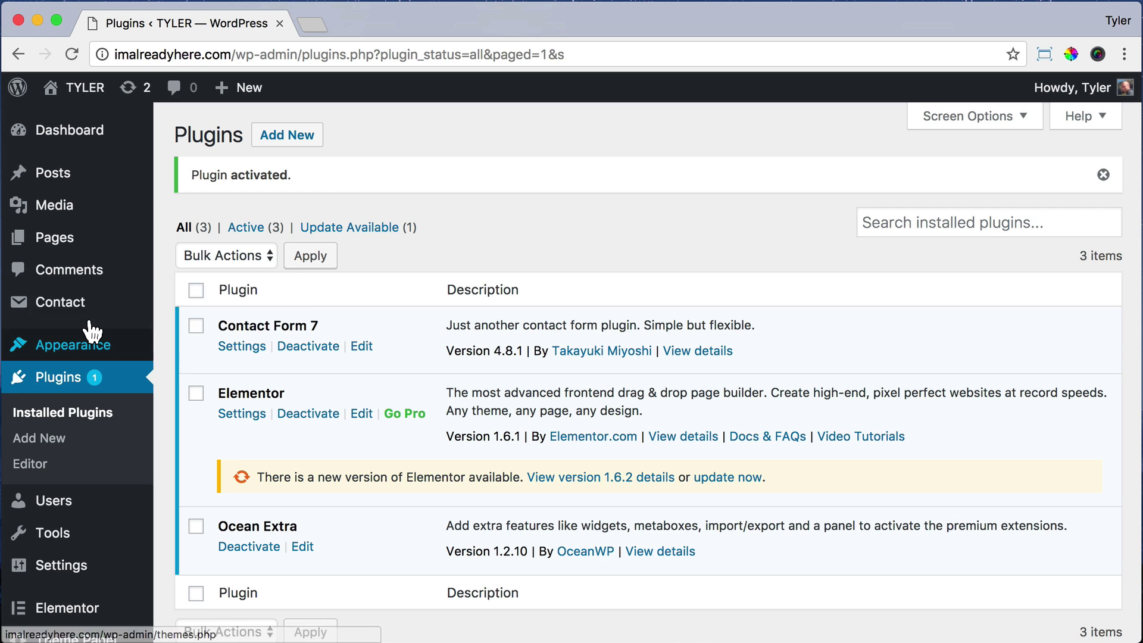
Step: Open Contact form 1 and check the recipient e-mail in its Mail tab's To field
{"action": "left_click", "coordinate": [85, 316]}
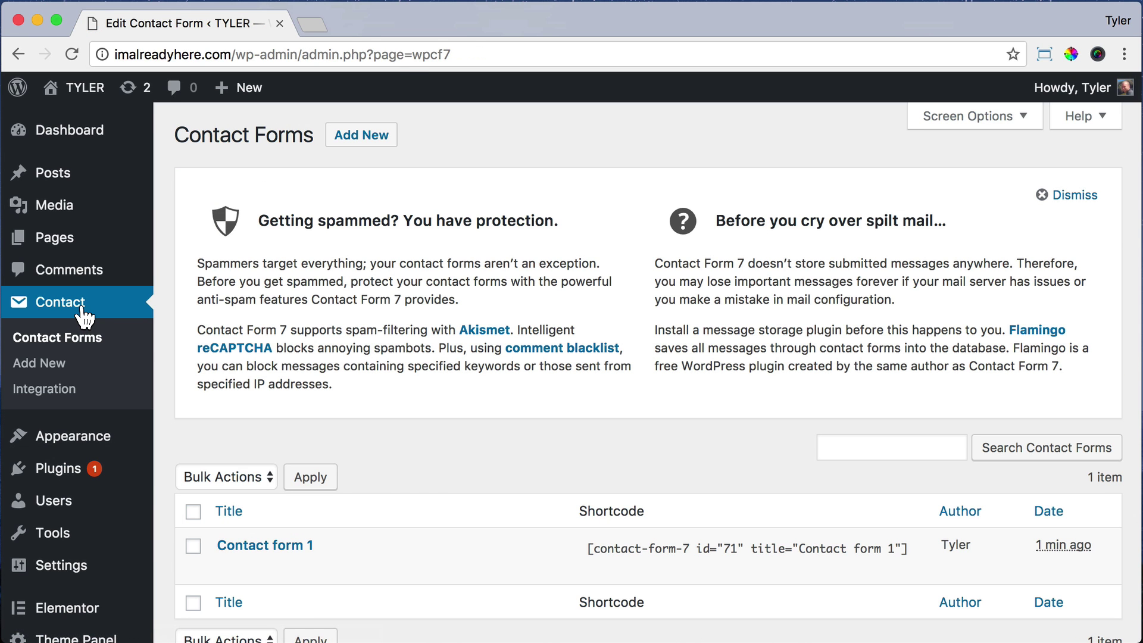
{"action": "left_click", "coordinate": [295, 546]}
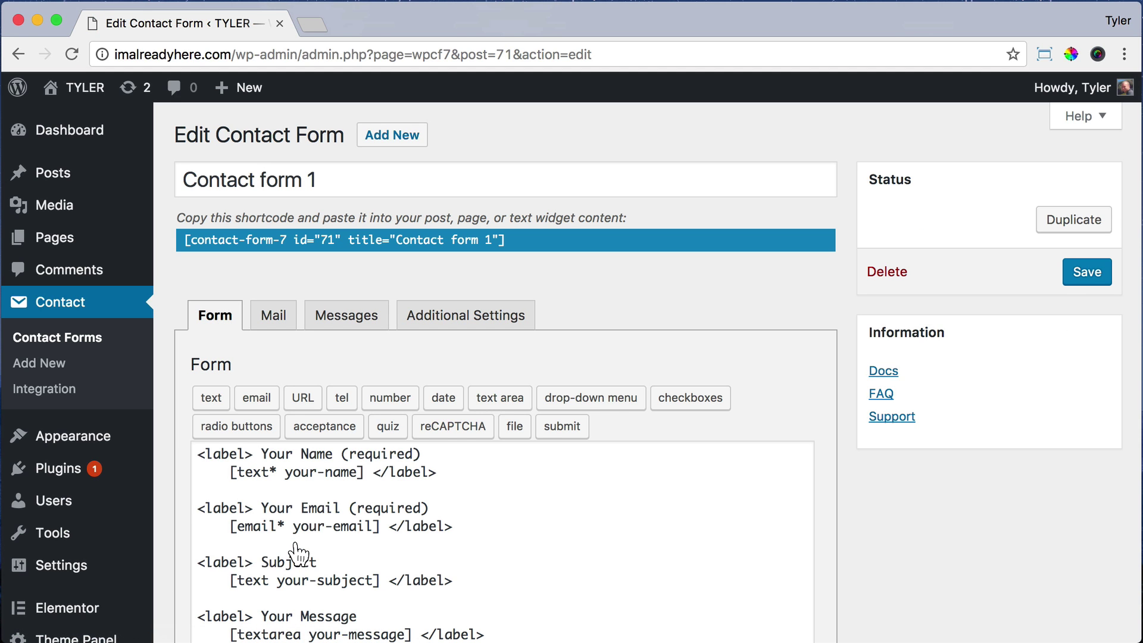
{"action": "scroll", "coordinate": [296, 553], "scroll_direction": "down", "scroll_amount": 5}
{"action": "scroll", "coordinate": [295, 553], "scroll_direction": "up", "scroll_amount": 3}
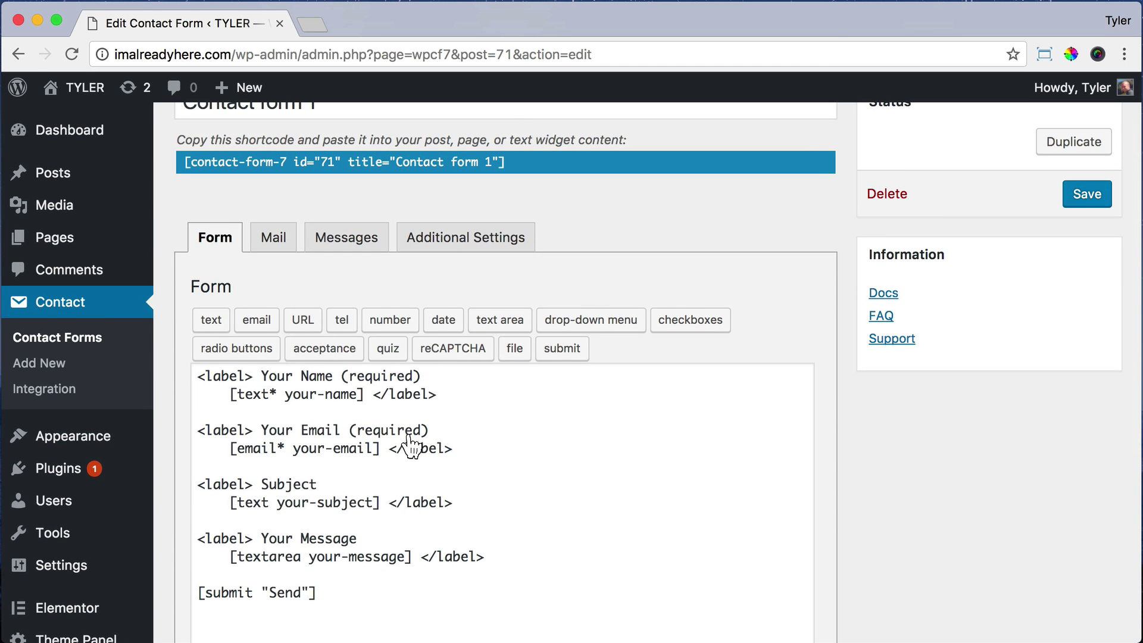
{"action": "left_click", "coordinate": [273, 241]}
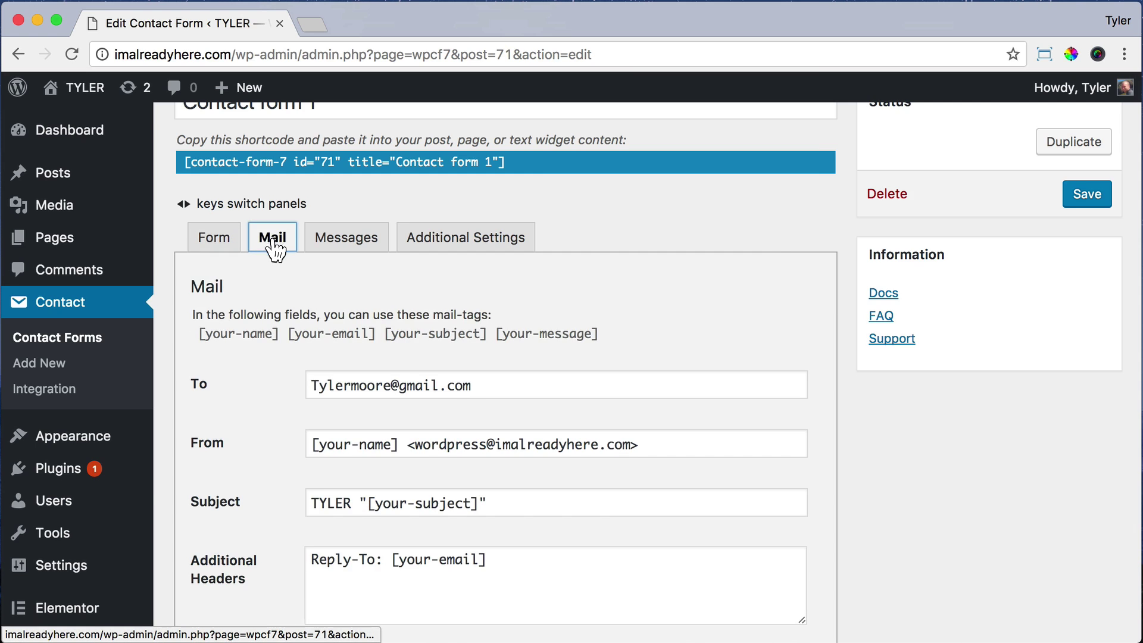
{"action": "left_click", "coordinate": [476, 386]}
{"action": "left_click_drag", "start_coordinate": [477, 385], "coordinate": [309, 386]}
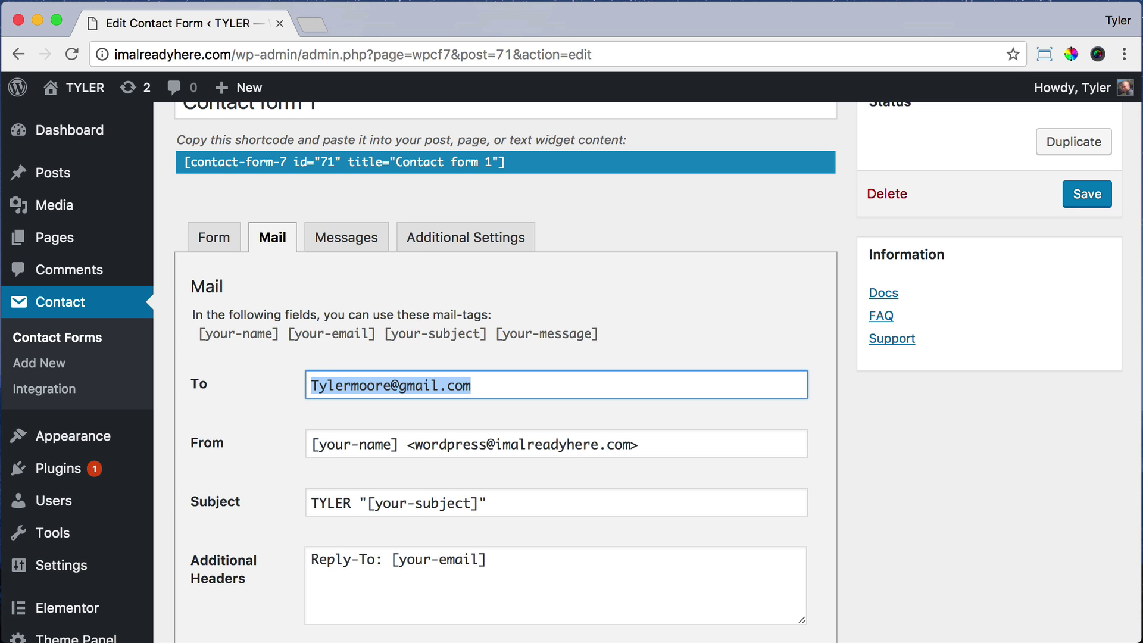
Step: Select and copy Contact form 1's shortcode
{"action": "scroll", "coordinate": [571, 368], "scroll_direction": "down", "scroll_amount": 2}
{"action": "scroll", "coordinate": [572, 369], "scroll_direction": "up", "scroll_amount": 3}
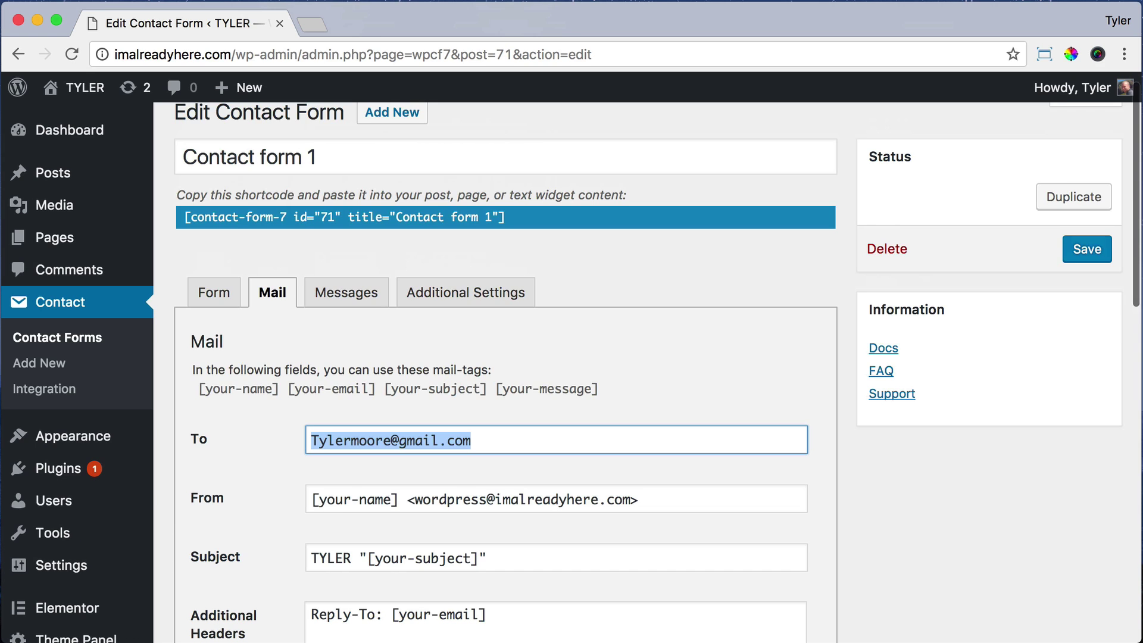
{"action": "left_click", "coordinate": [181, 214]}
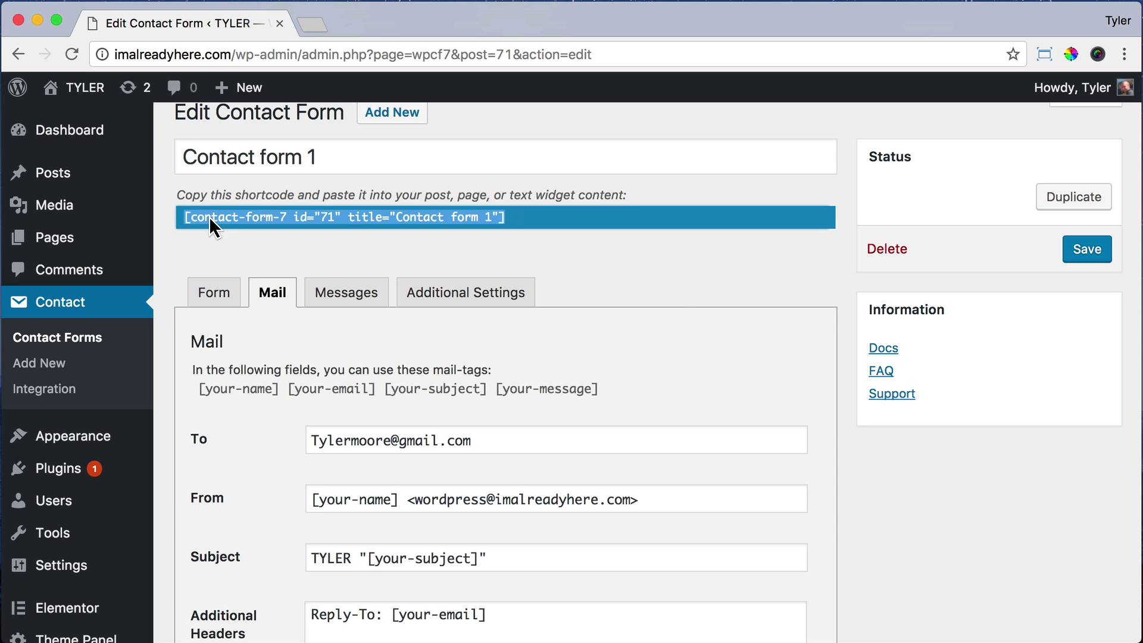
{"action": "right_click", "coordinate": [209, 216]}
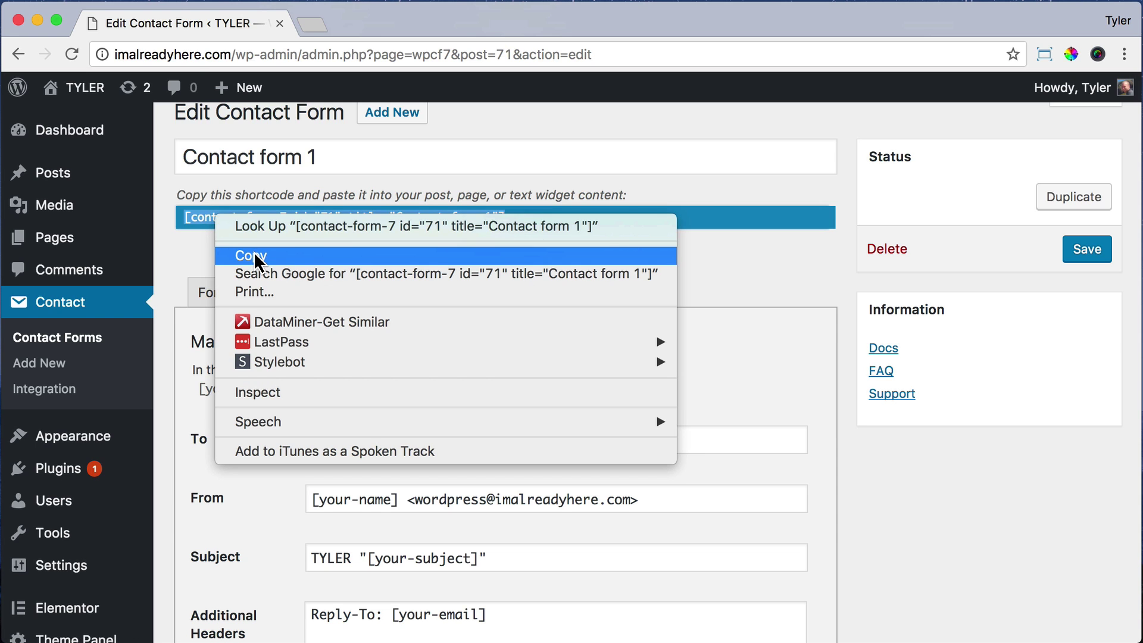
{"action": "left_click", "coordinate": [254, 253]}
Step: Open the Contact page from the Pages list in Elementor
{"action": "mouse_move", "coordinate": [69, 94]}
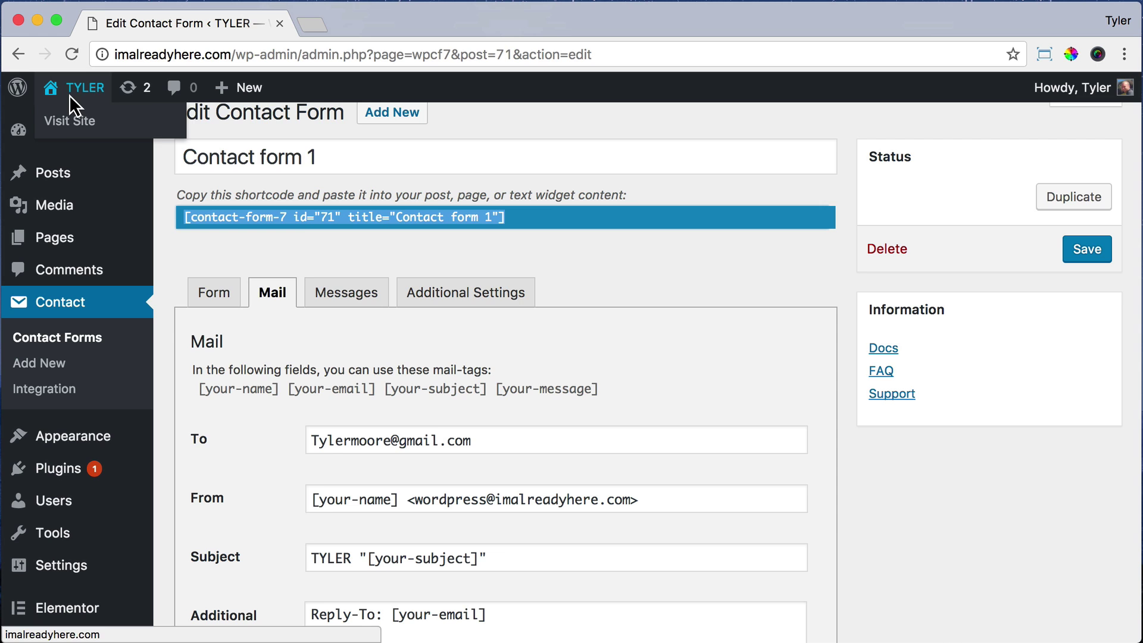
{"action": "left_click", "coordinate": [67, 241]}
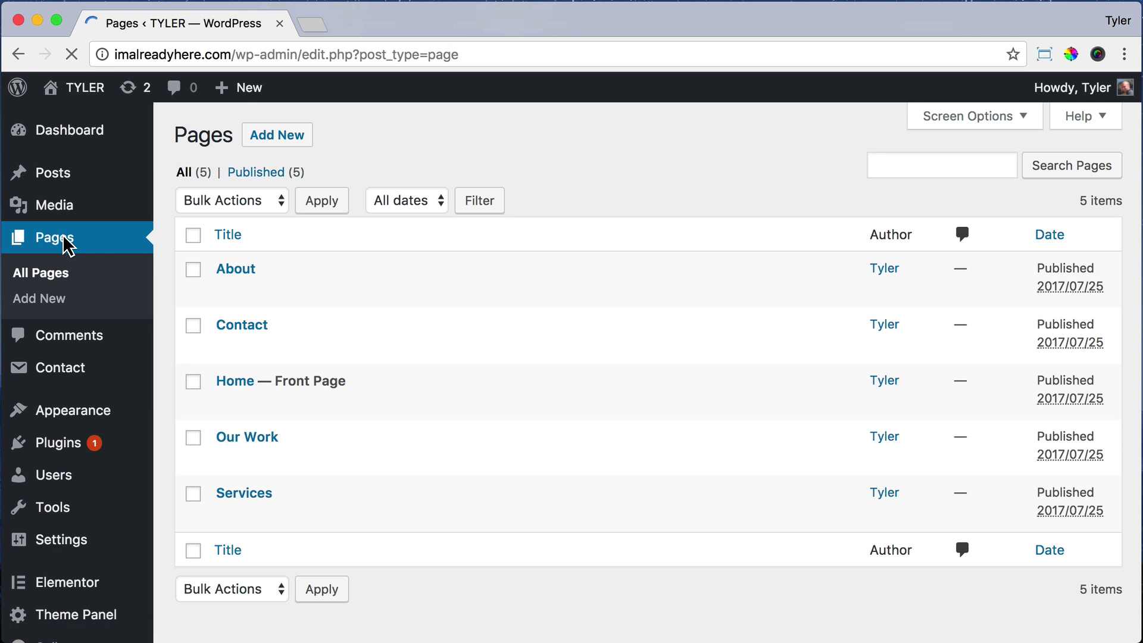
{"action": "left_click", "coordinate": [241, 325]}
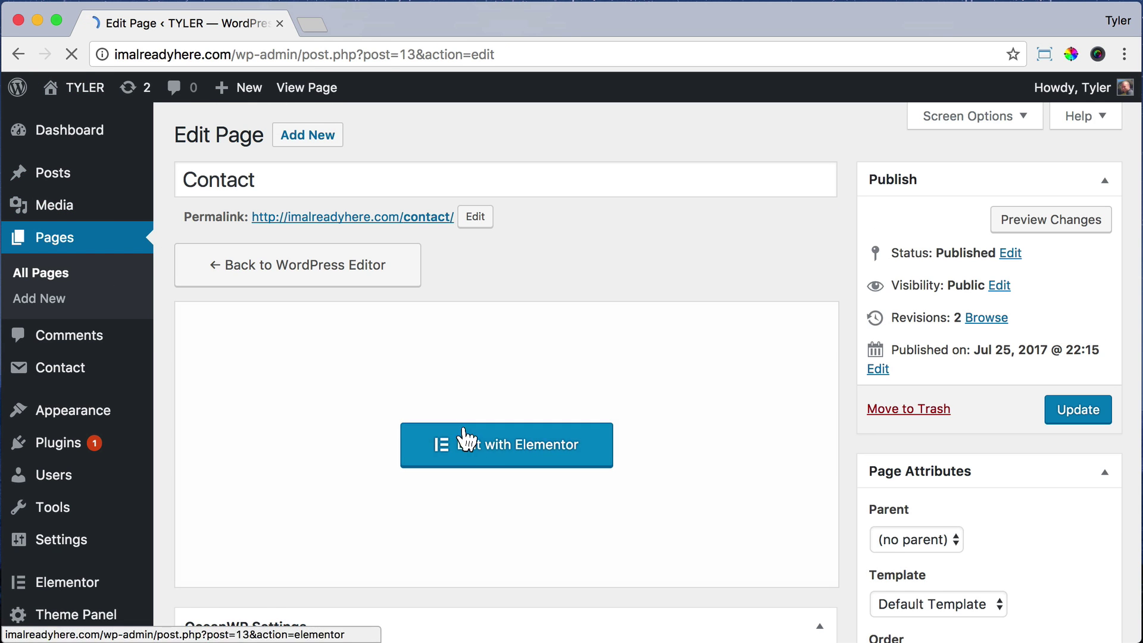
{"action": "left_click", "coordinate": [464, 439]}
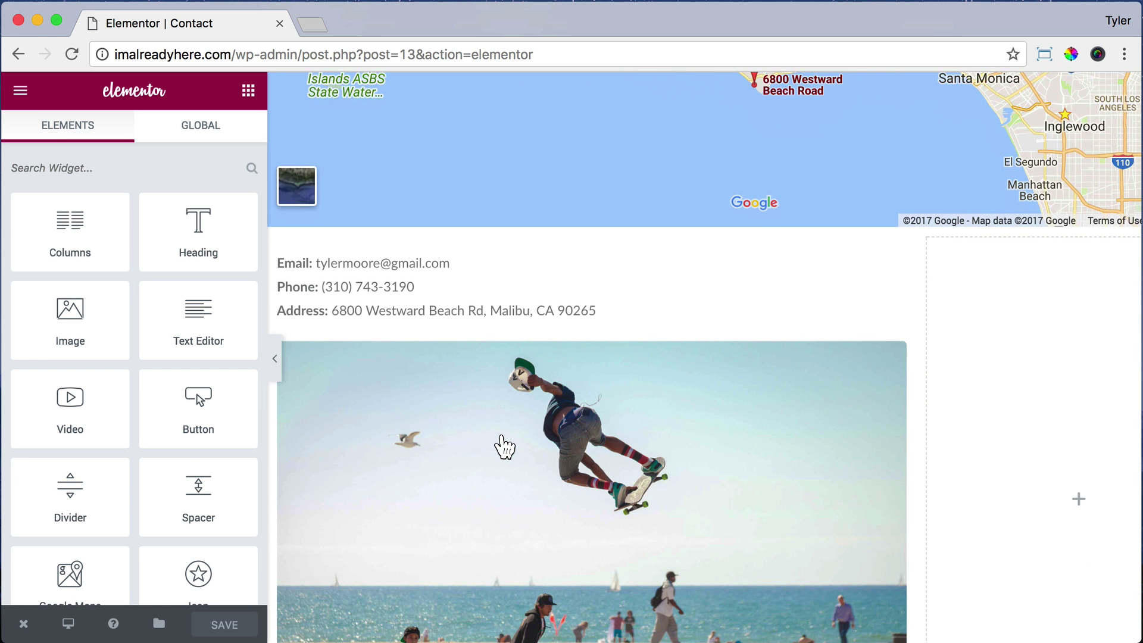
Step: Drag a Shortcode widget into the empty right column
{"action": "scroll", "coordinate": [191, 339], "scroll_direction": "down", "scroll_amount": 10}
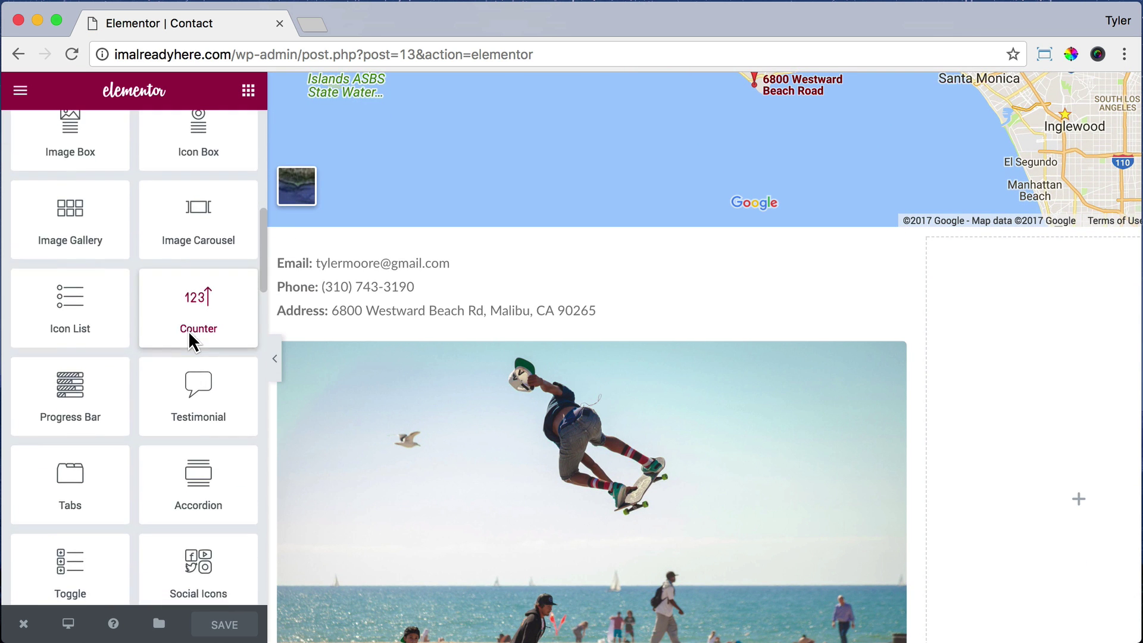
{"action": "scroll", "coordinate": [191, 340], "scroll_direction": "down", "scroll_amount": 5}
{"action": "left_click_drag", "start_coordinate": [65, 464], "coordinate": [1067, 428]}
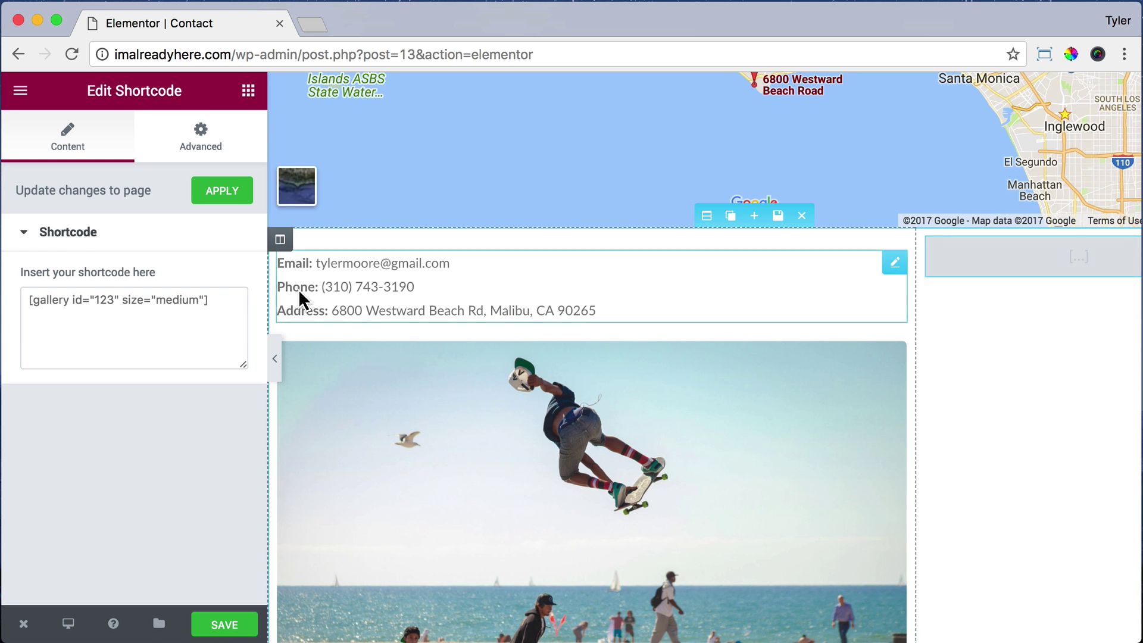
Step: Replace the placeholder gallery shortcode with the Contact form 1 shortcode
{"action": "left_click", "coordinate": [22, 288]}
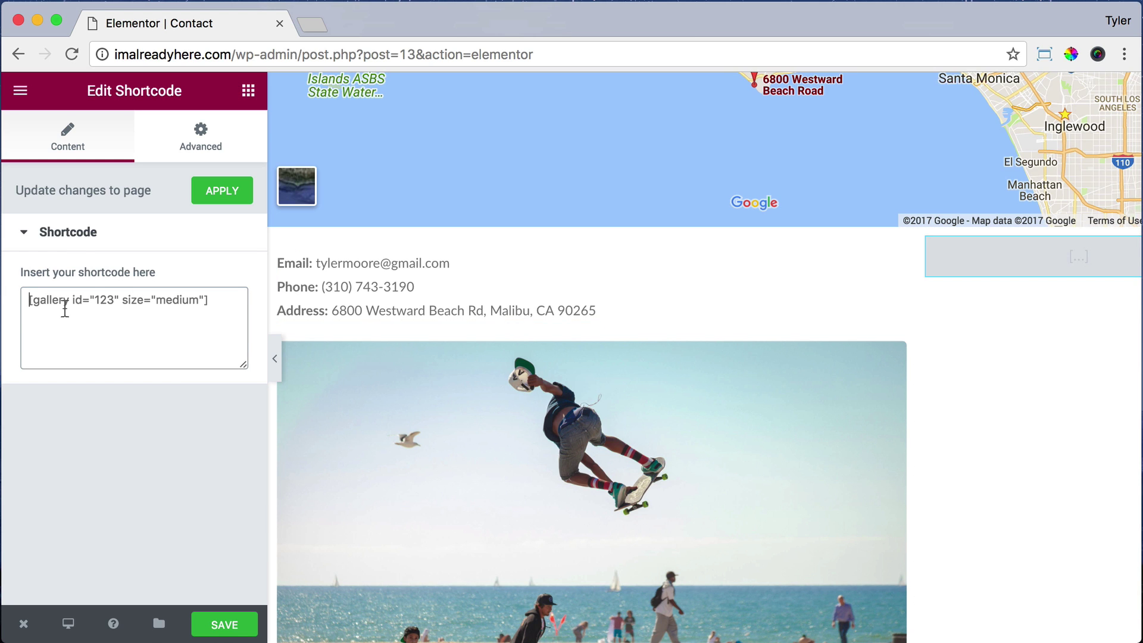
{"action": "key", "text": "super+a"}
{"action": "key", "text": "super+v"}
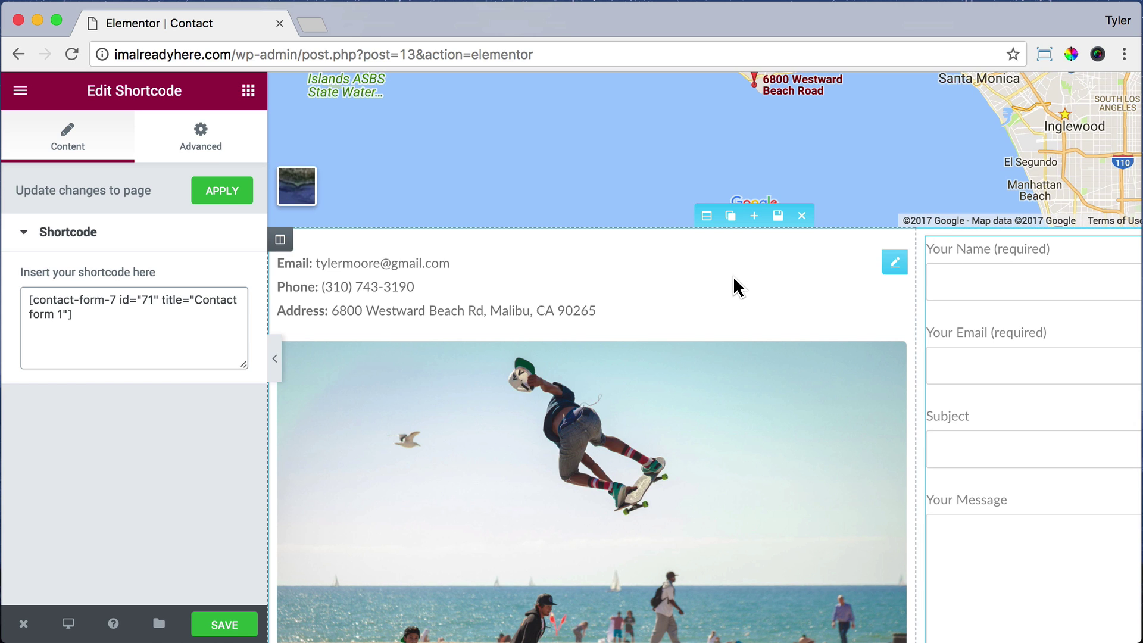
Step: Give the contact form widget an unlinked 15 px top margin and save the page
{"action": "left_click", "coordinate": [182, 146]}
{"action": "left_click", "coordinate": [225, 306]}
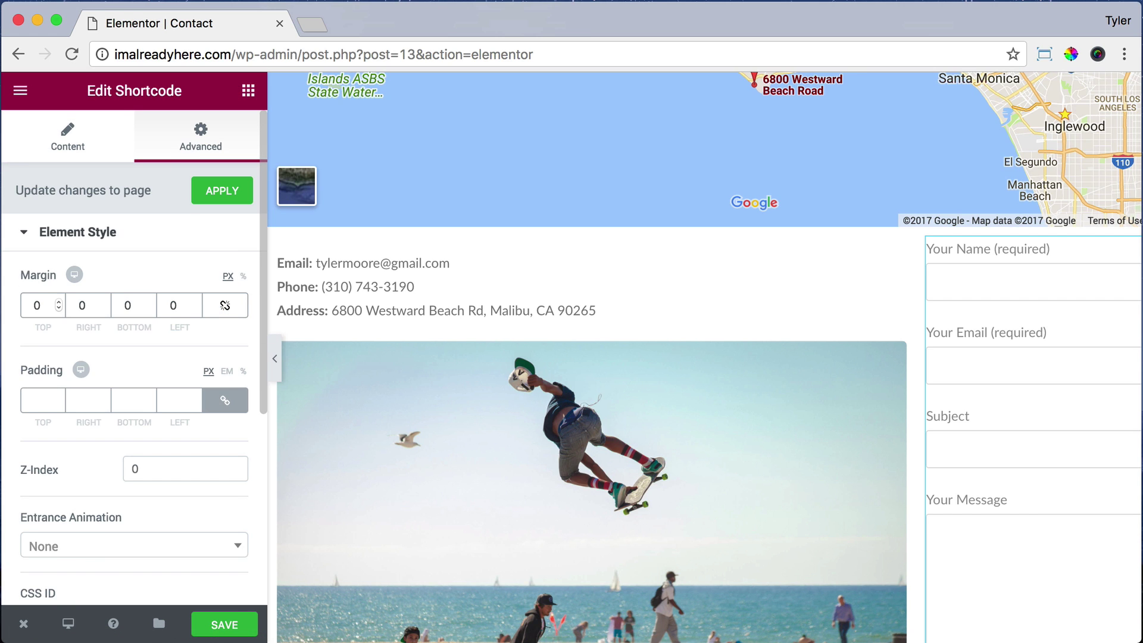
{"action": "type", "text": "15"}
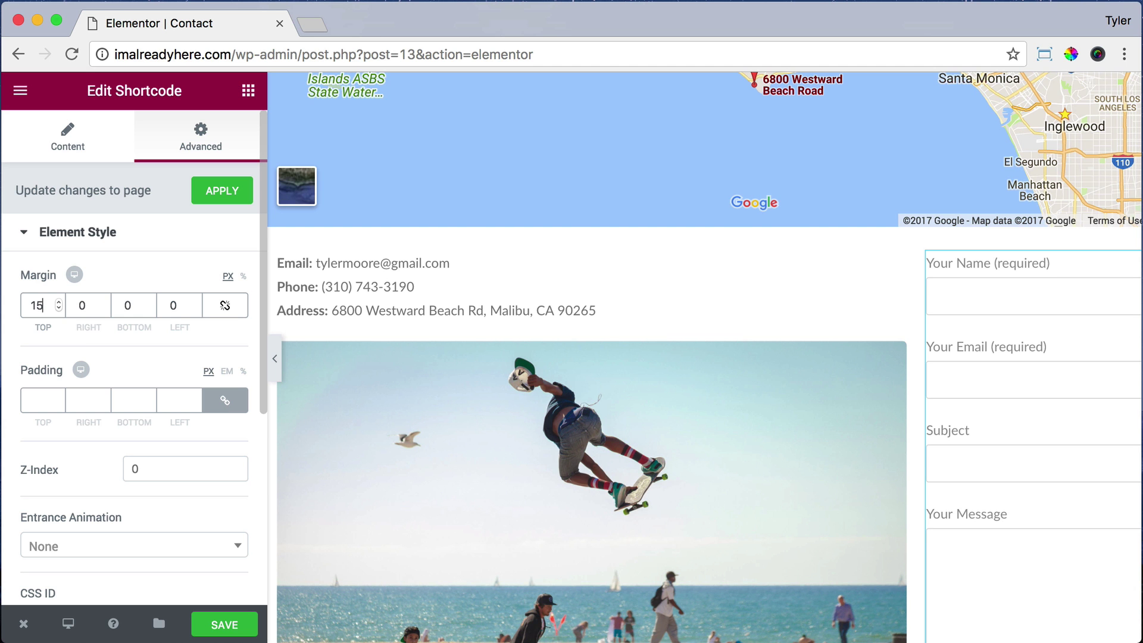
{"action": "scroll", "coordinate": [607, 413], "scroll_direction": "down", "scroll_amount": 5}
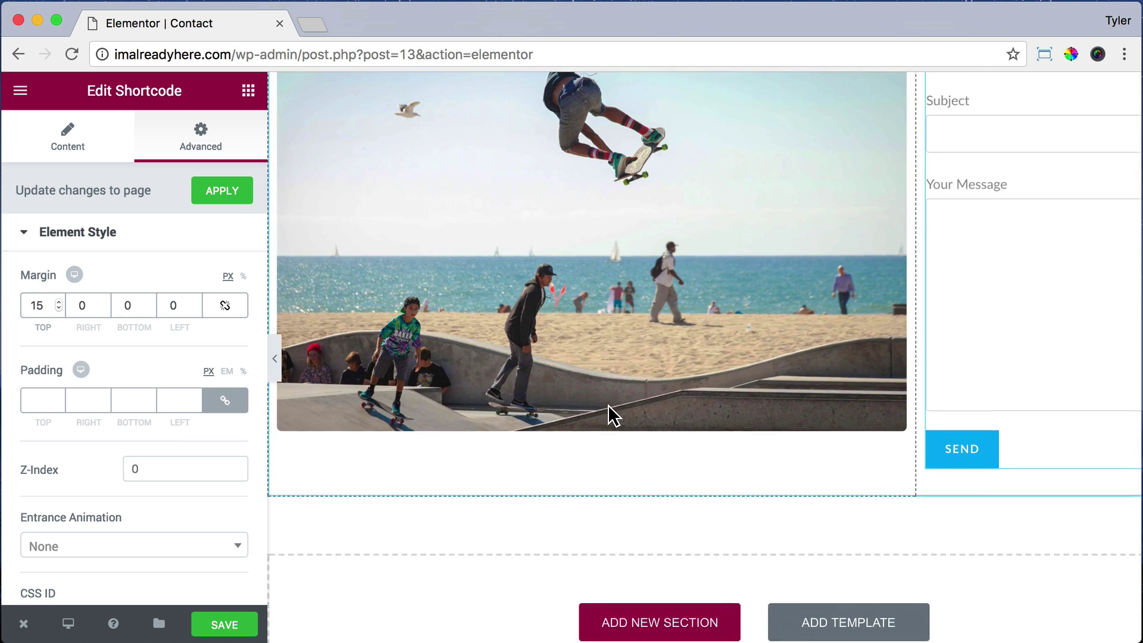
{"action": "scroll", "coordinate": [607, 413], "scroll_direction": "up", "scroll_amount": 8}
{"action": "left_click", "coordinate": [224, 623]}
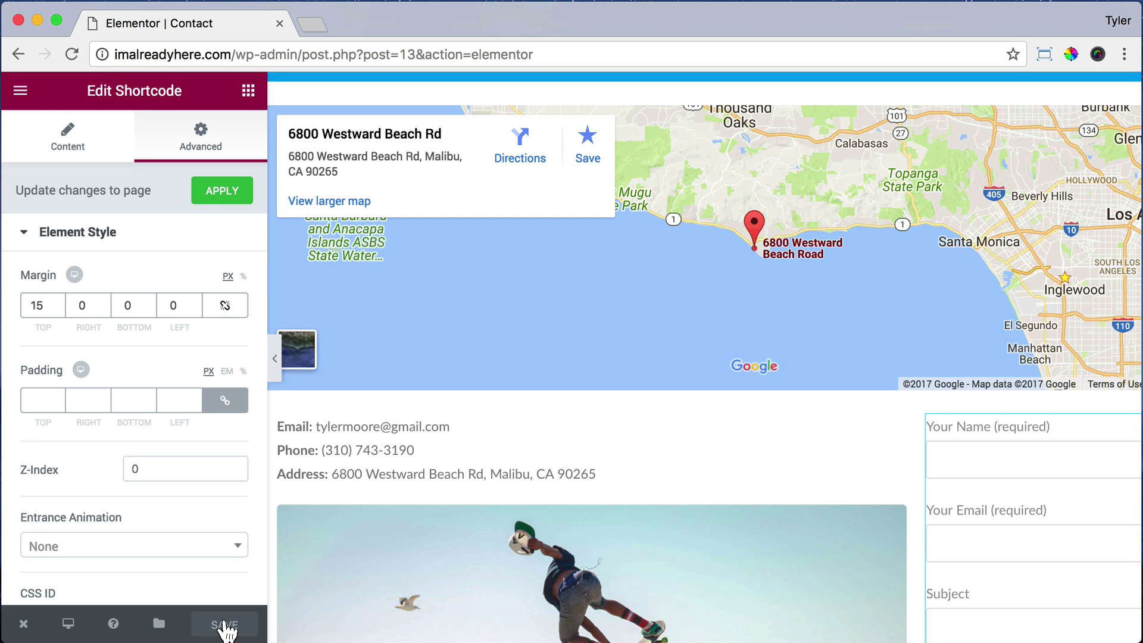
Step: View the published Contact page and close the Elementor editor tab
{"action": "mouse_move", "coordinate": [22, 624]}
{"action": "left_click", "coordinate": [119, 538]}
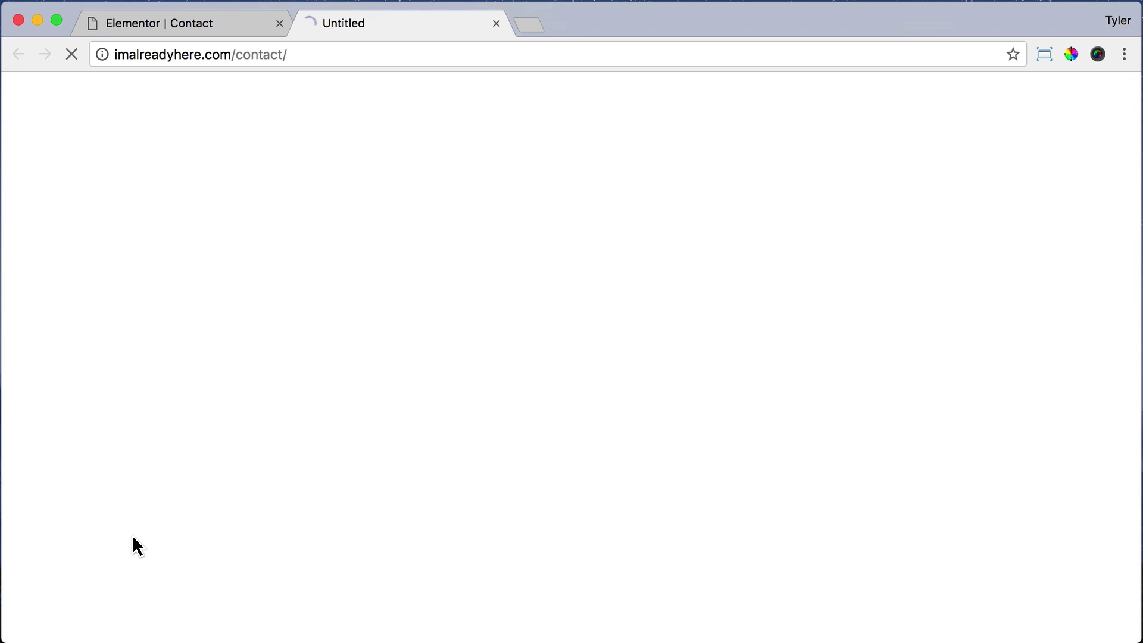
{"action": "left_click", "coordinate": [278, 22]}
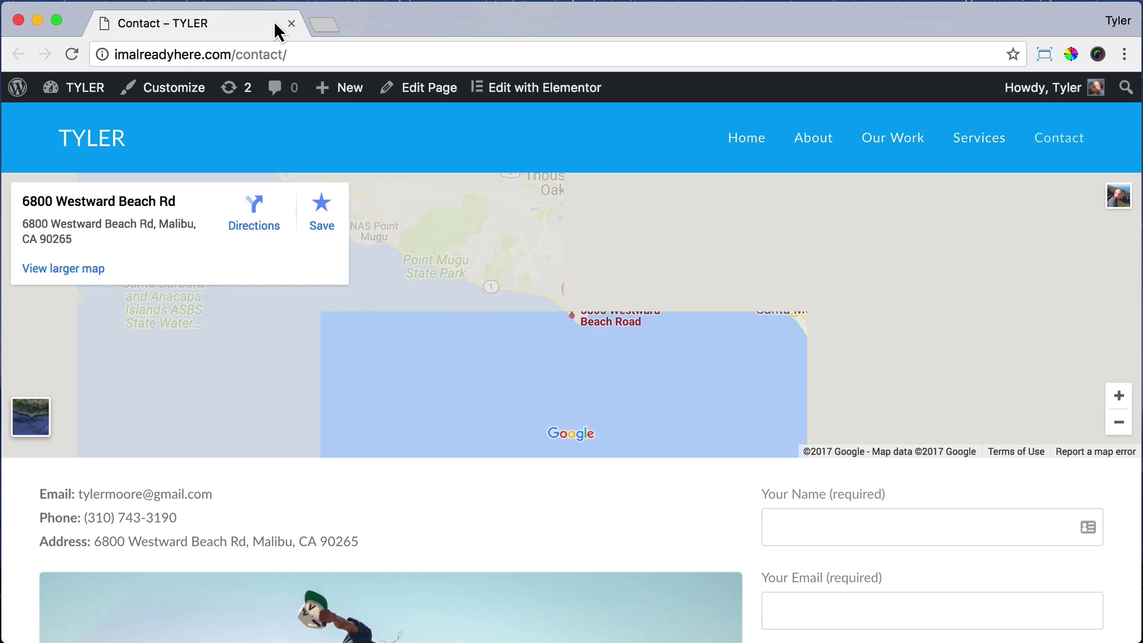
Step: Review the live Contact page, then narrow the browser window to about 400 px
{"action": "scroll", "coordinate": [548, 324], "scroll_direction": "down", "scroll_amount": 10}
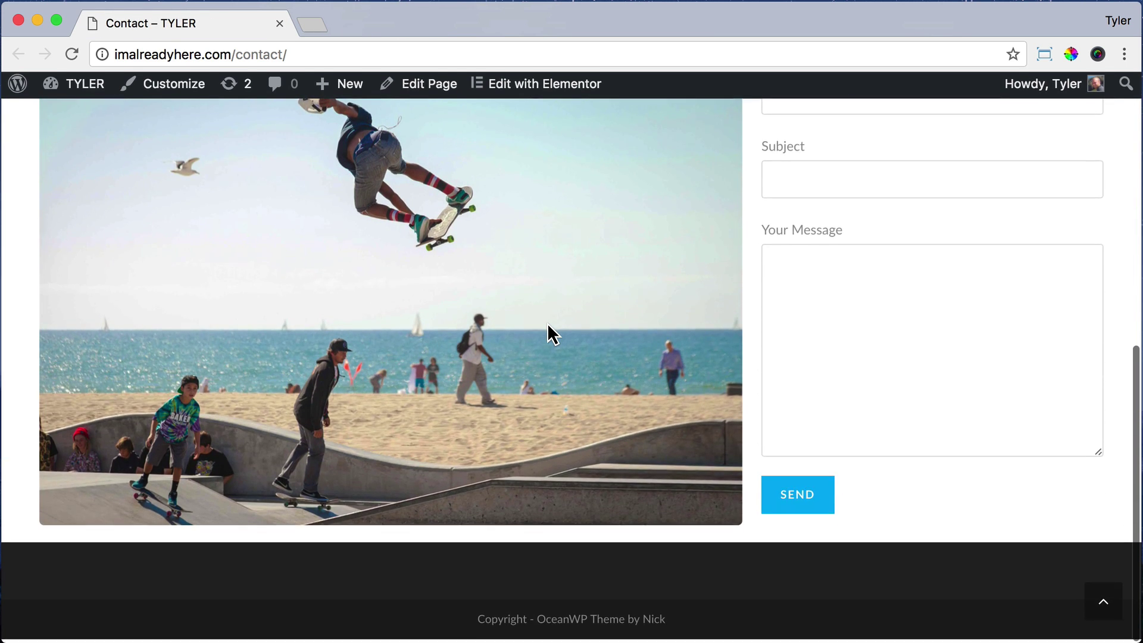
{"action": "scroll", "coordinate": [547, 324], "scroll_direction": "up", "scroll_amount": 5}
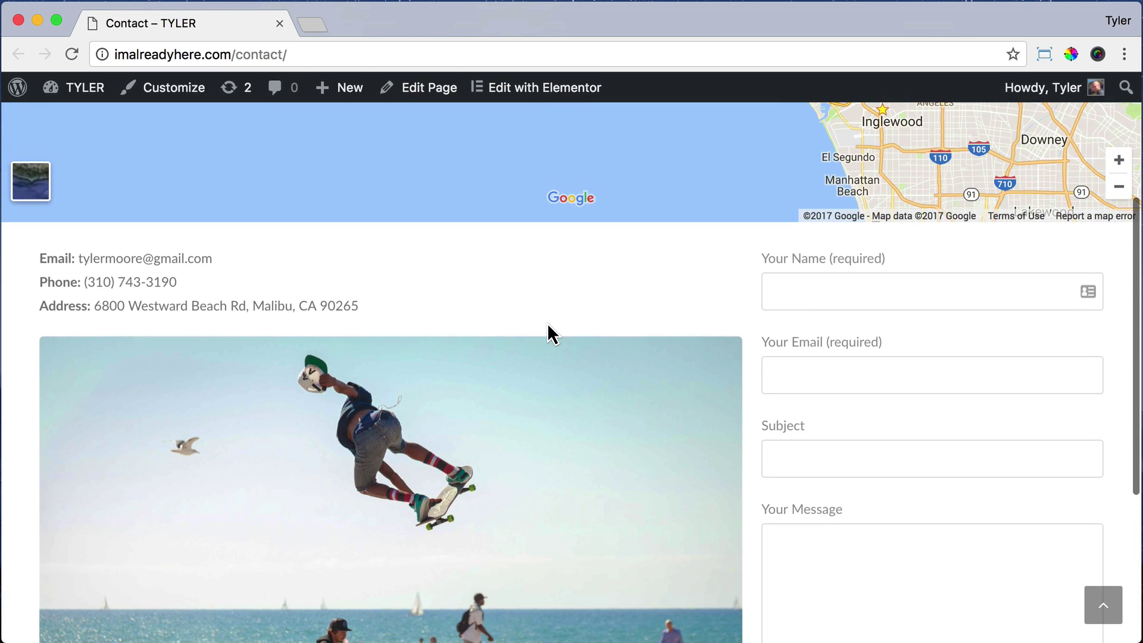
{"action": "scroll", "coordinate": [547, 323], "scroll_direction": "down", "scroll_amount": 5}
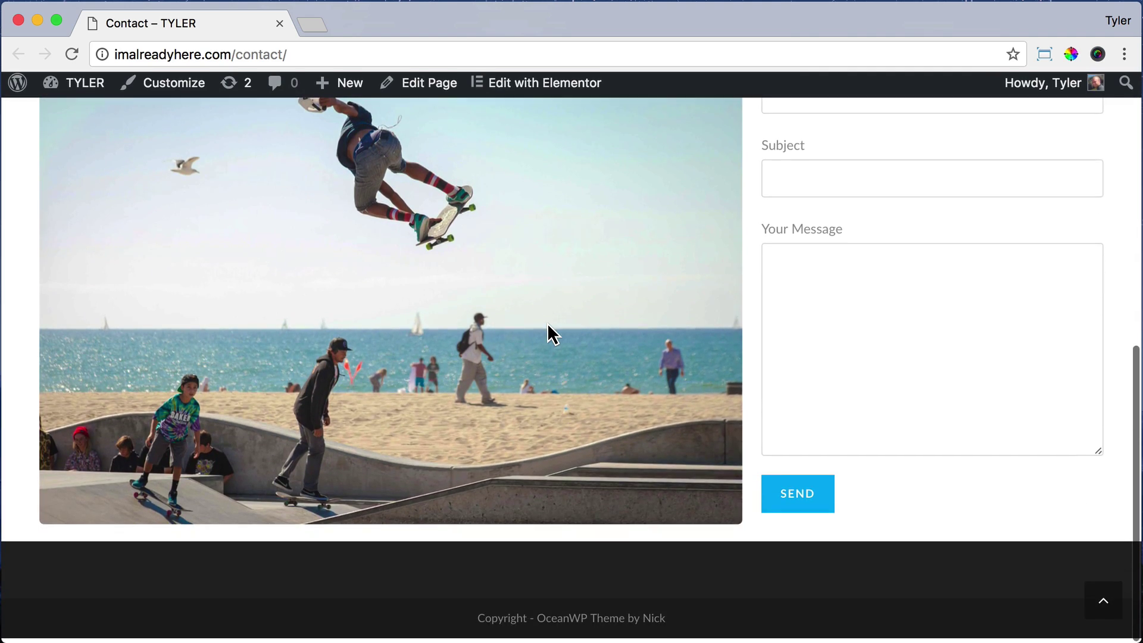
{"action": "scroll", "coordinate": [547, 322], "scroll_direction": "up", "scroll_amount": 8}
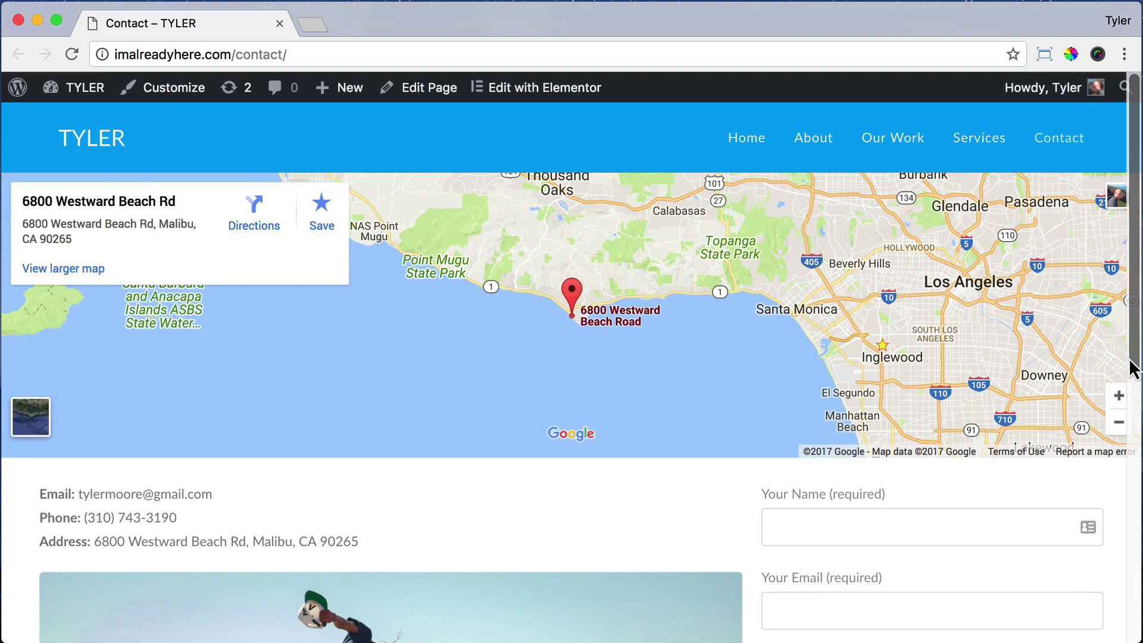
{"action": "left_click_drag", "start_coordinate": [1130, 365], "coordinate": [354, 434]}
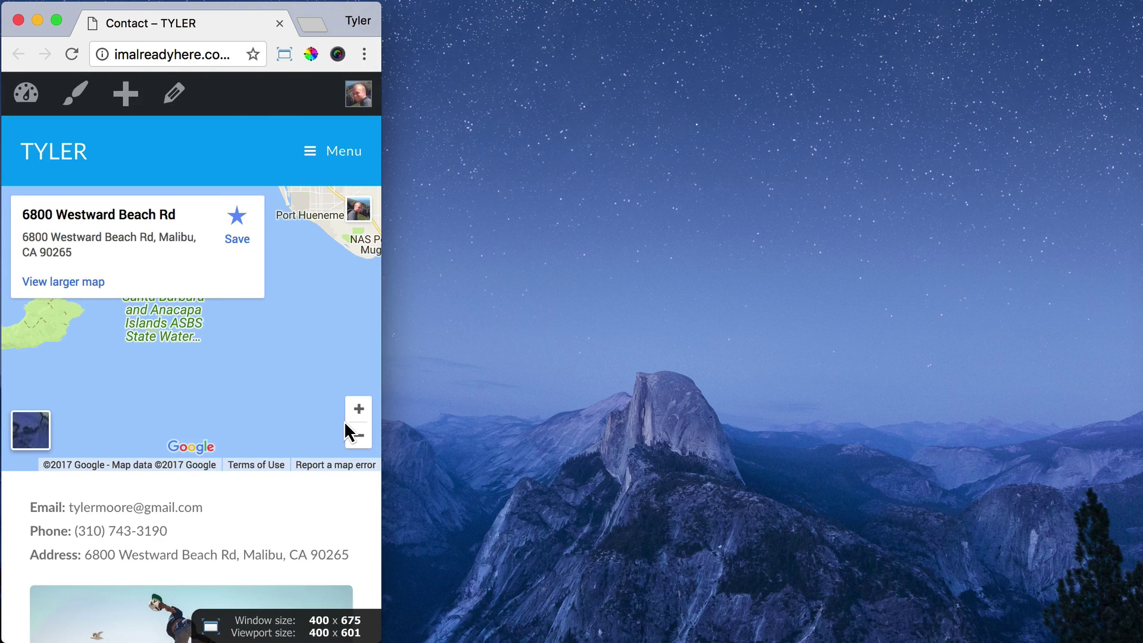
Step: Reload the Contact page at 400 px, check the single-column layout, then show the Window Resizer presets
{"action": "left_click", "coordinate": [234, 55]}
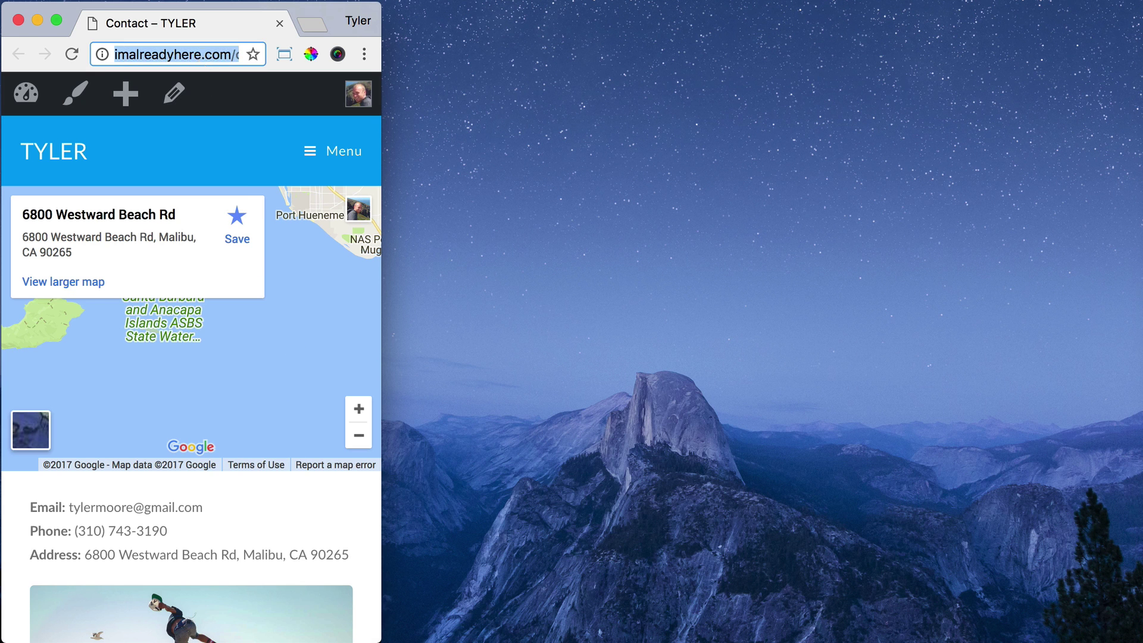
{"action": "key", "text": "Return"}
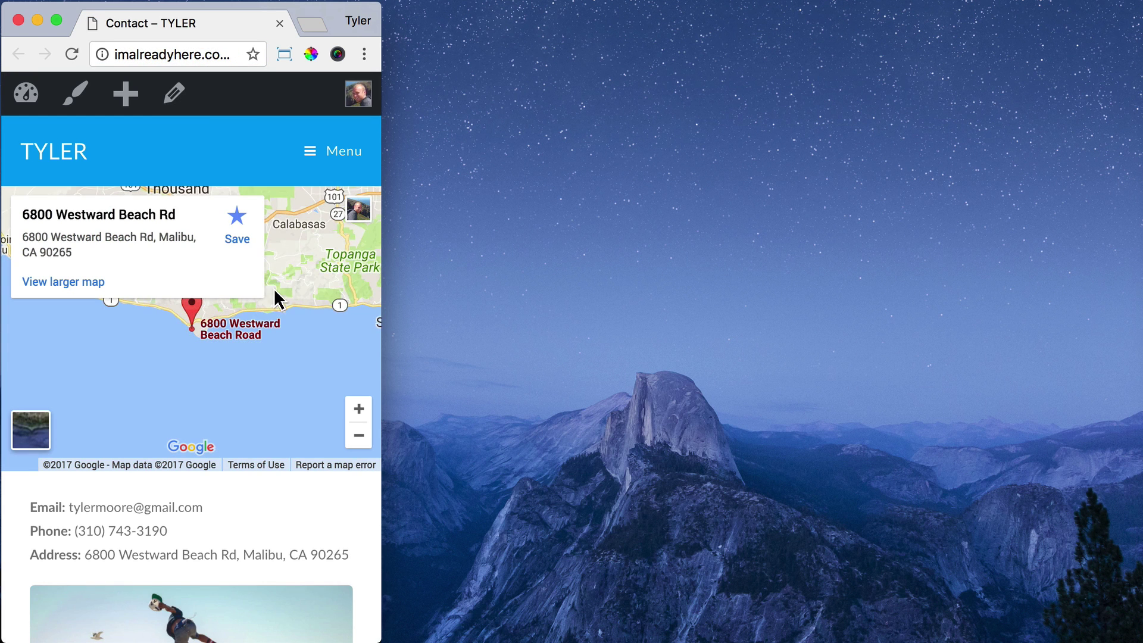
{"action": "scroll", "coordinate": [264, 360], "scroll_direction": "down", "scroll_amount": 7}
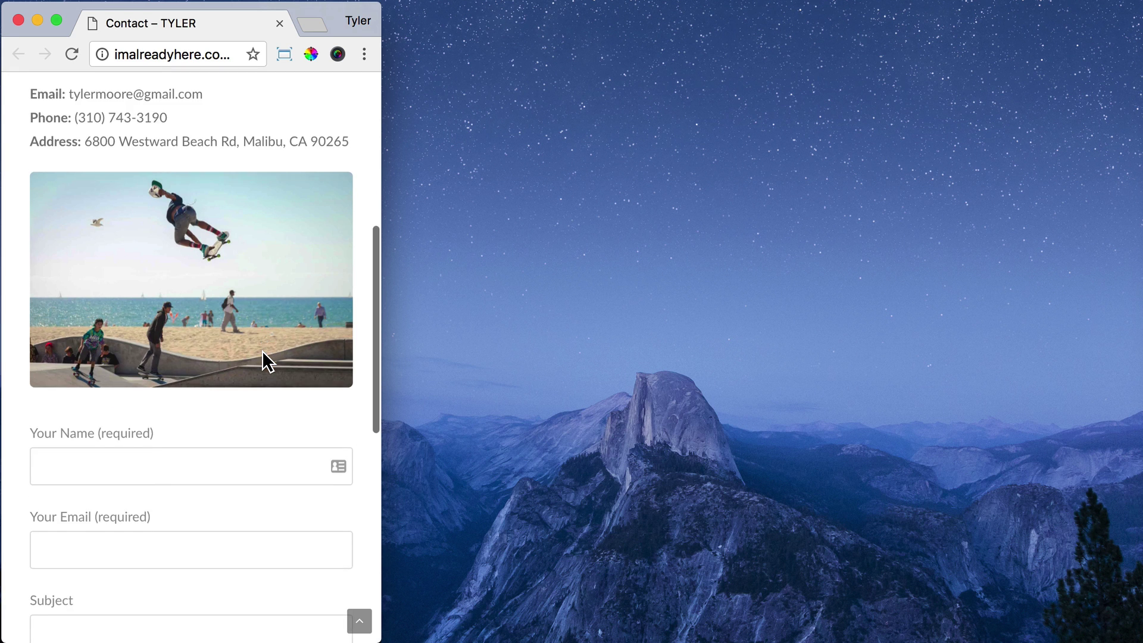
{"action": "scroll", "coordinate": [263, 360], "scroll_direction": "down", "scroll_amount": 8}
{"action": "scroll", "coordinate": [263, 360], "scroll_direction": "down", "scroll_amount": 1}
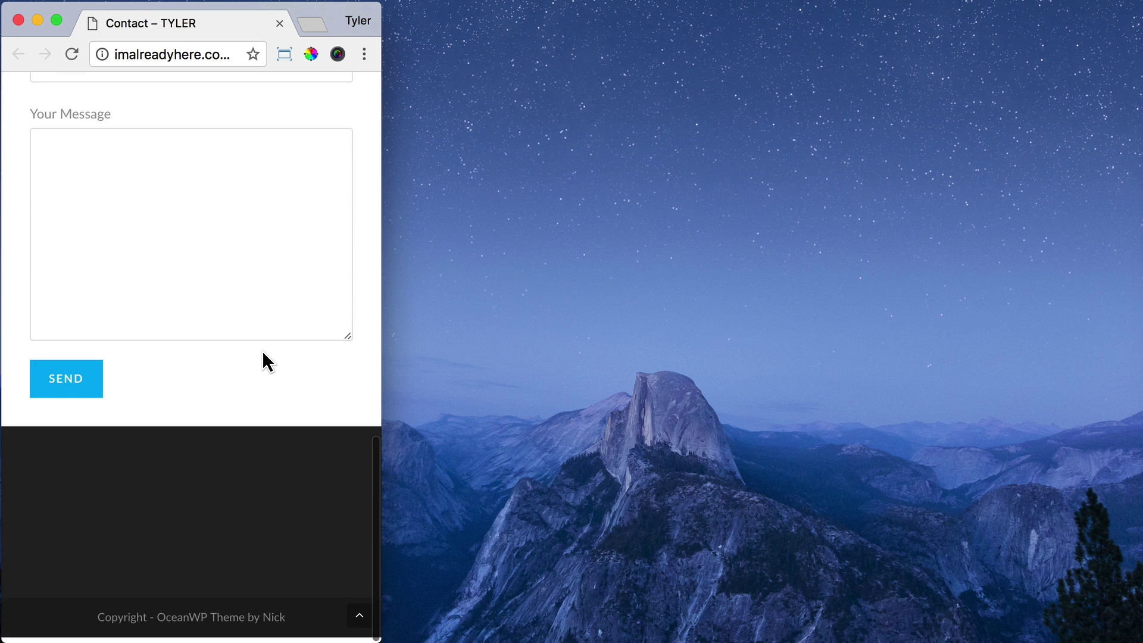
{"action": "scroll", "coordinate": [263, 360], "scroll_direction": "up", "scroll_amount": 12}
{"action": "left_click", "coordinate": [284, 54]}
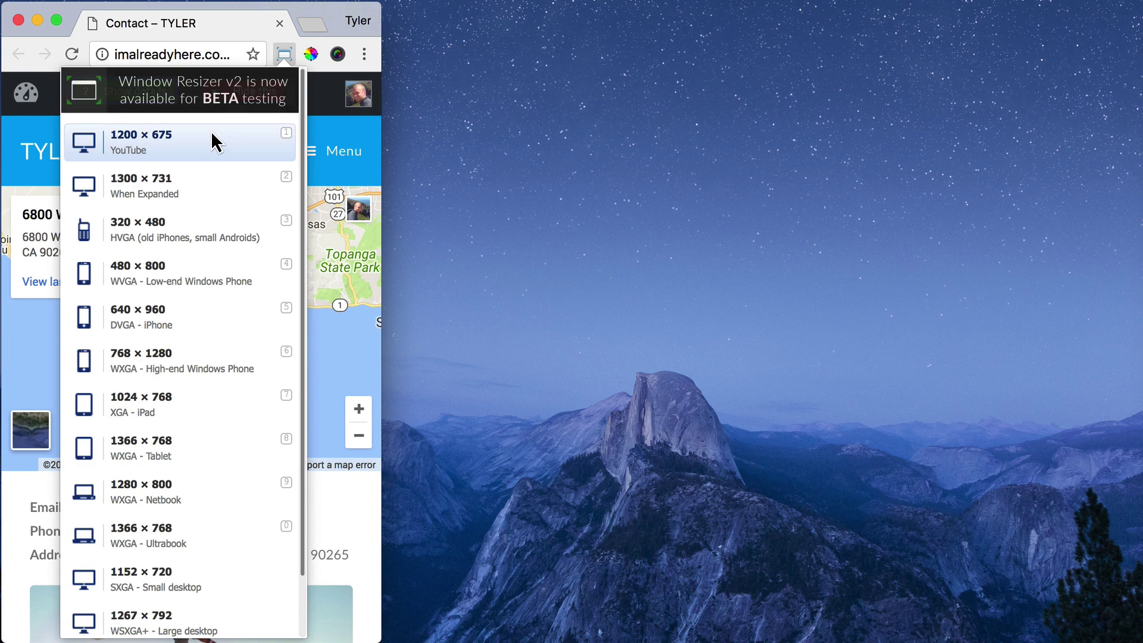